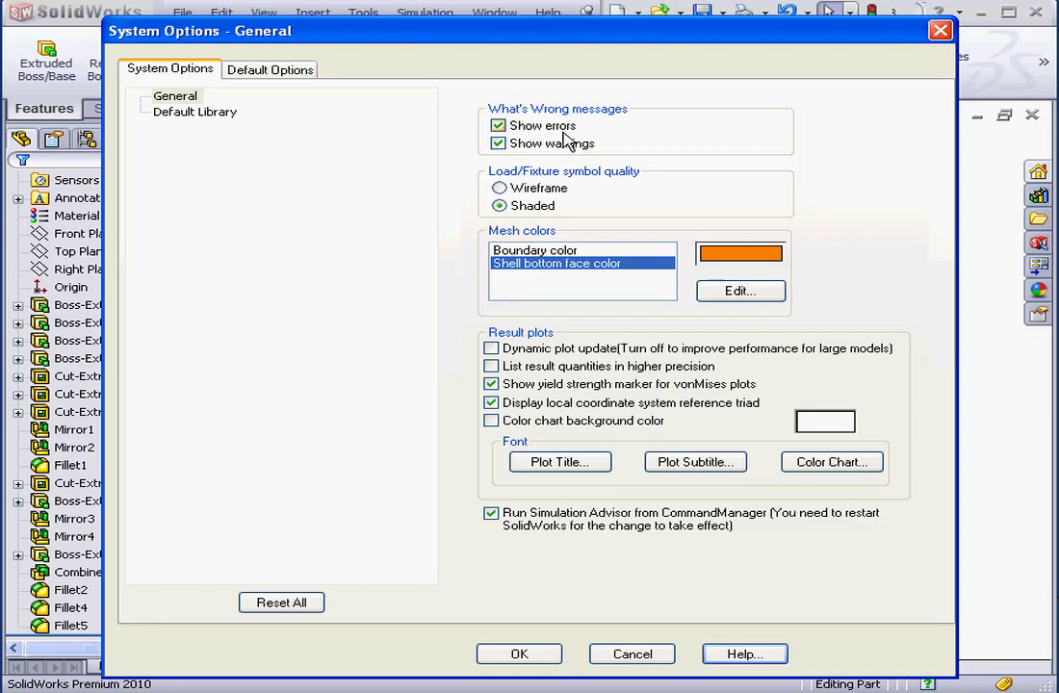
# Switch Show errors off and back on, and inspect the mesh Boundary color and Shell bottom face color settings without changing them
pyautogui.click(498, 127)
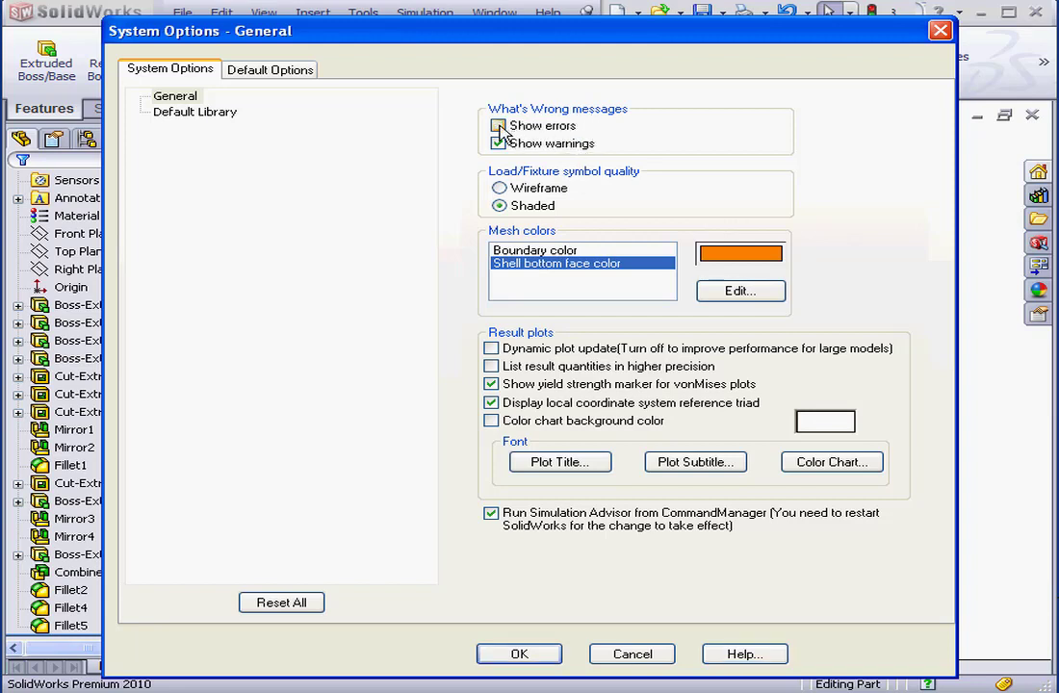
pyautogui.click(500, 130)
pyautogui.click(564, 250)
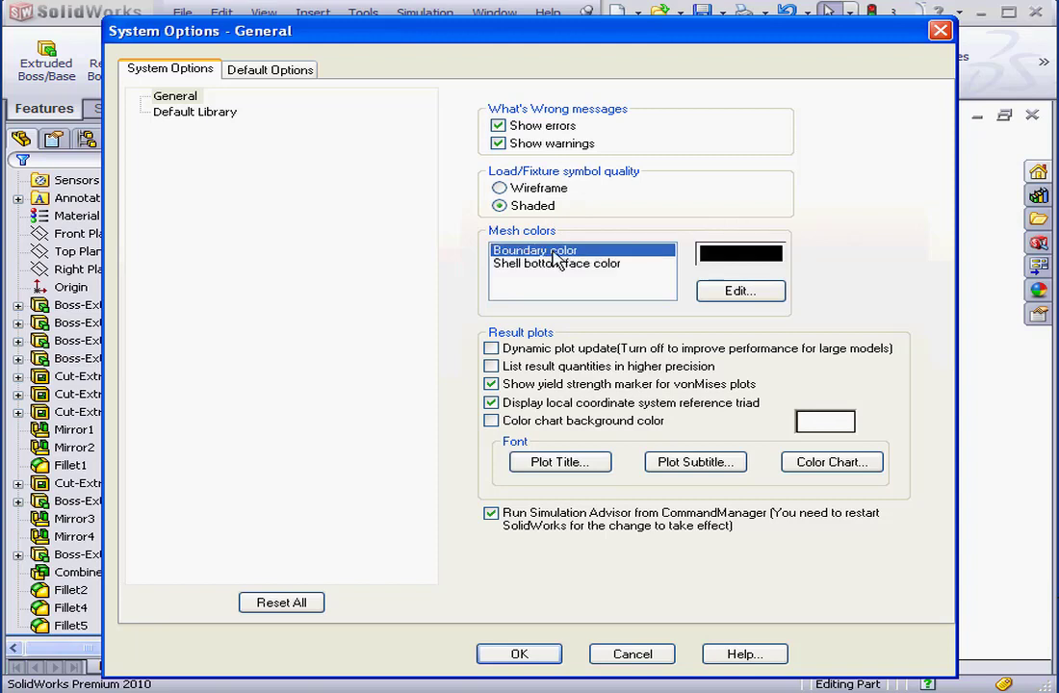
pyautogui.click(738, 285)
pyautogui.click(536, 491)
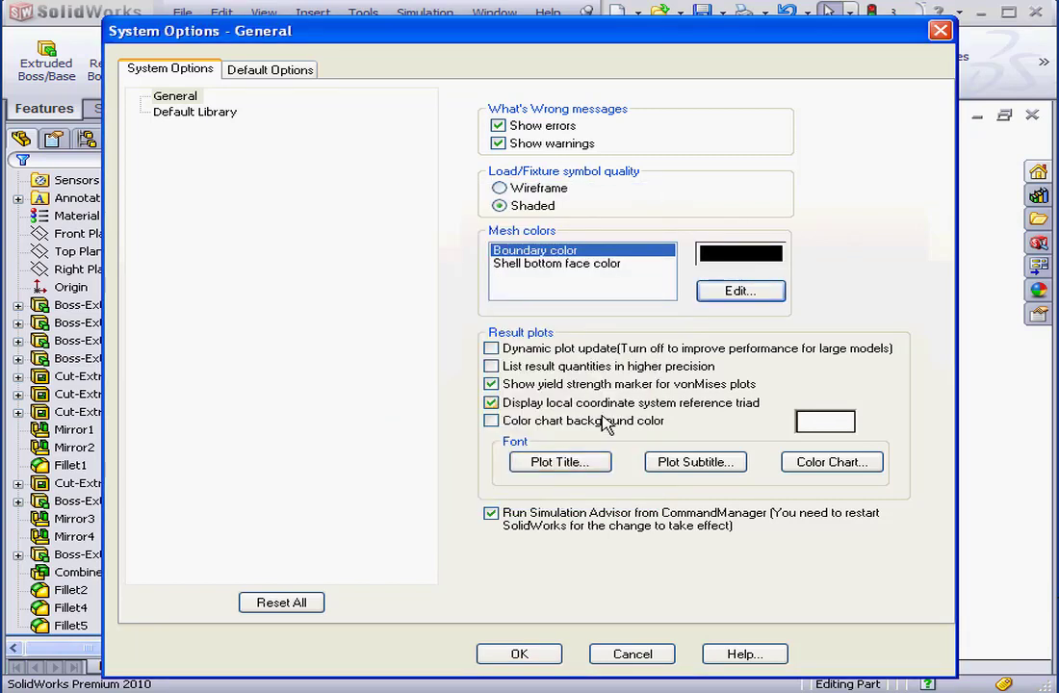
pyautogui.click(598, 265)
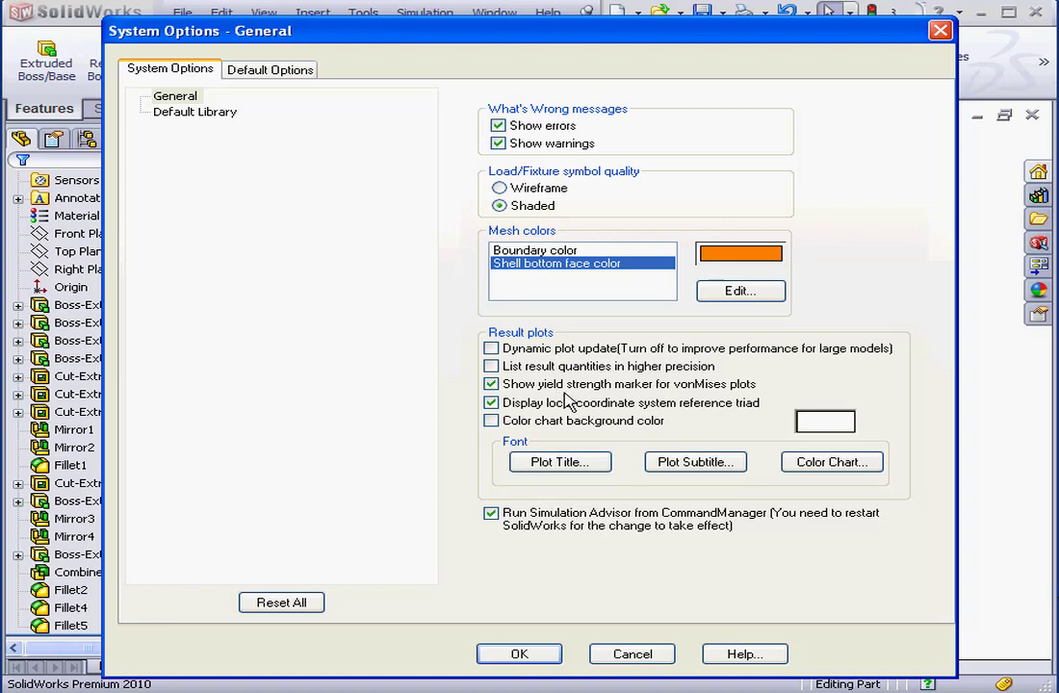
# Review the Default Library folder types and show the folders for the Function curve library
pyautogui.click(191, 111)
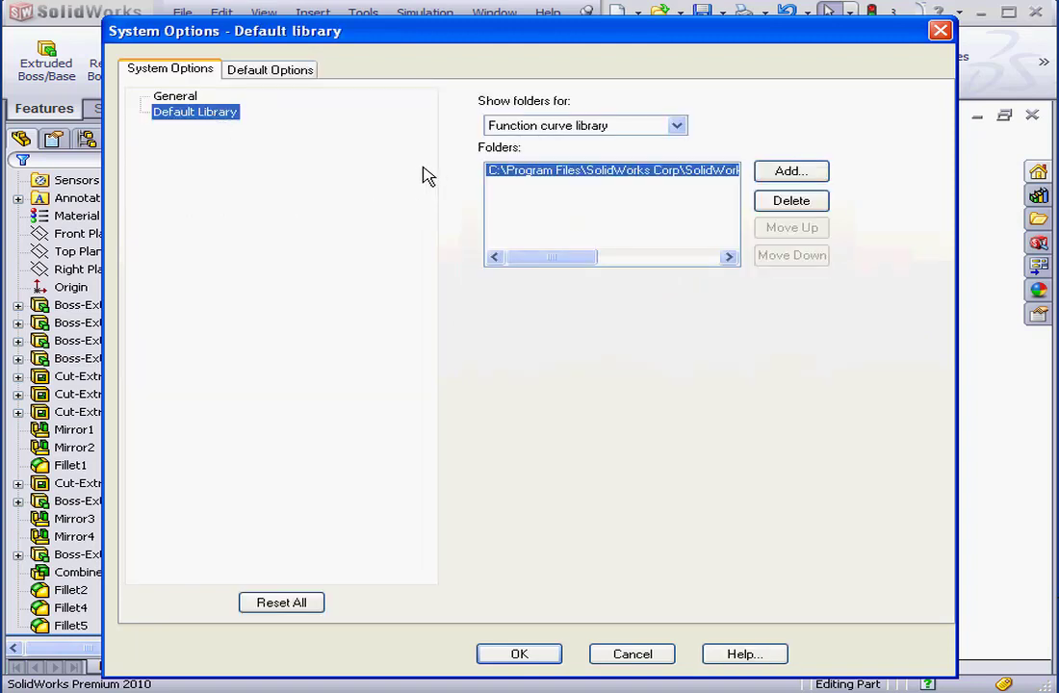
pyautogui.click(676, 126)
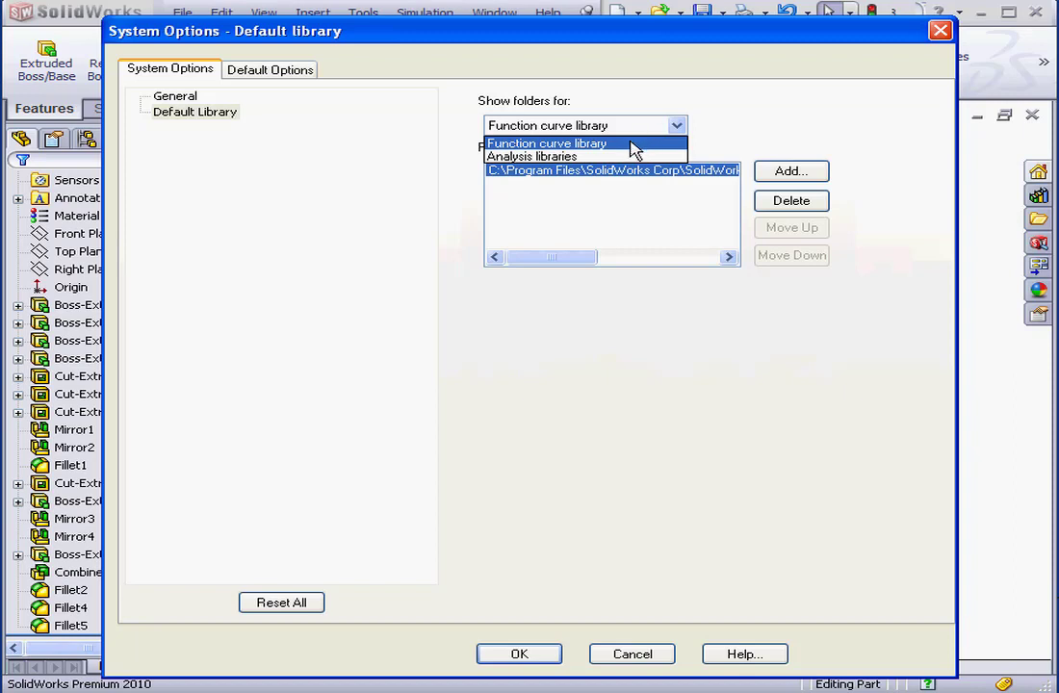
pyautogui.click(631, 144)
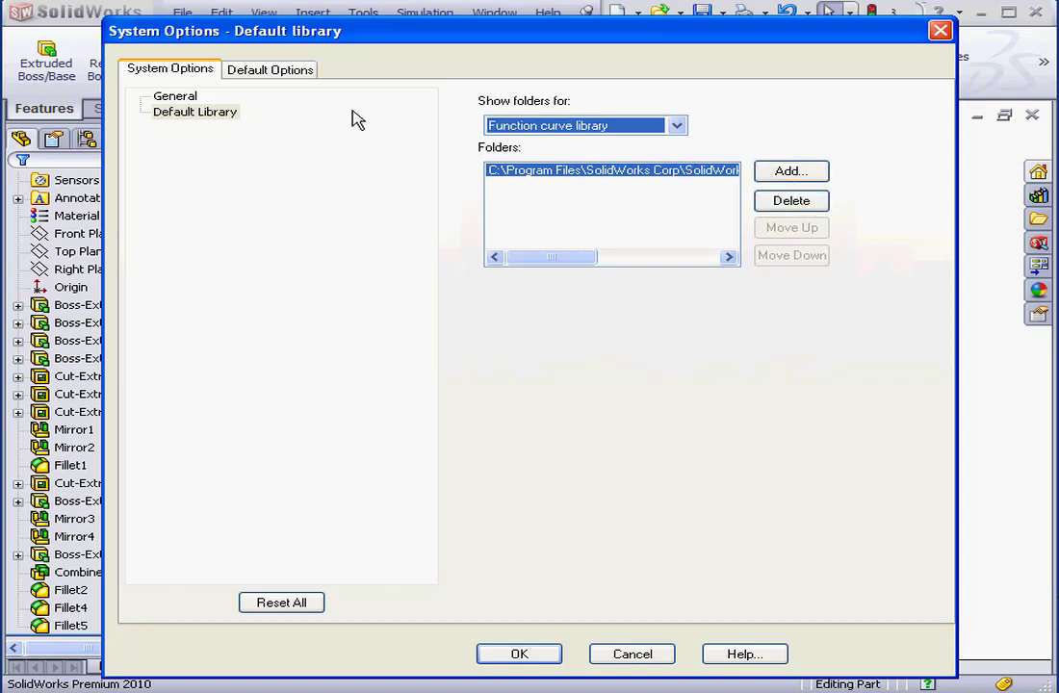
# Set the default unit system for studies to English (IPS), after trying Metric (G)
pyautogui.click(258, 68)
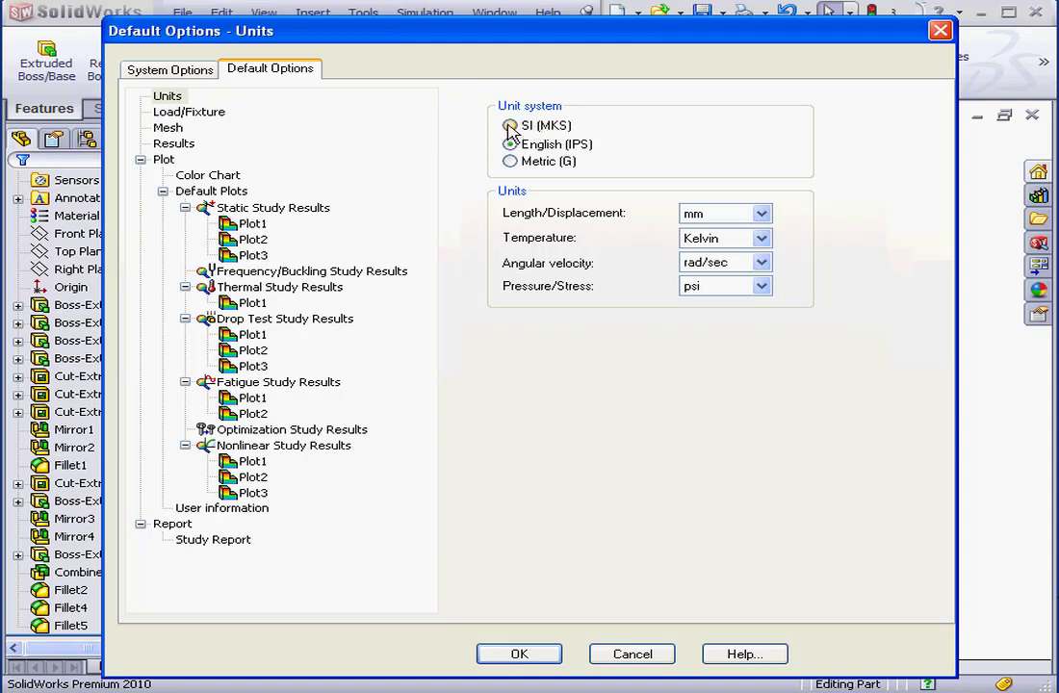
pyautogui.click(510, 160)
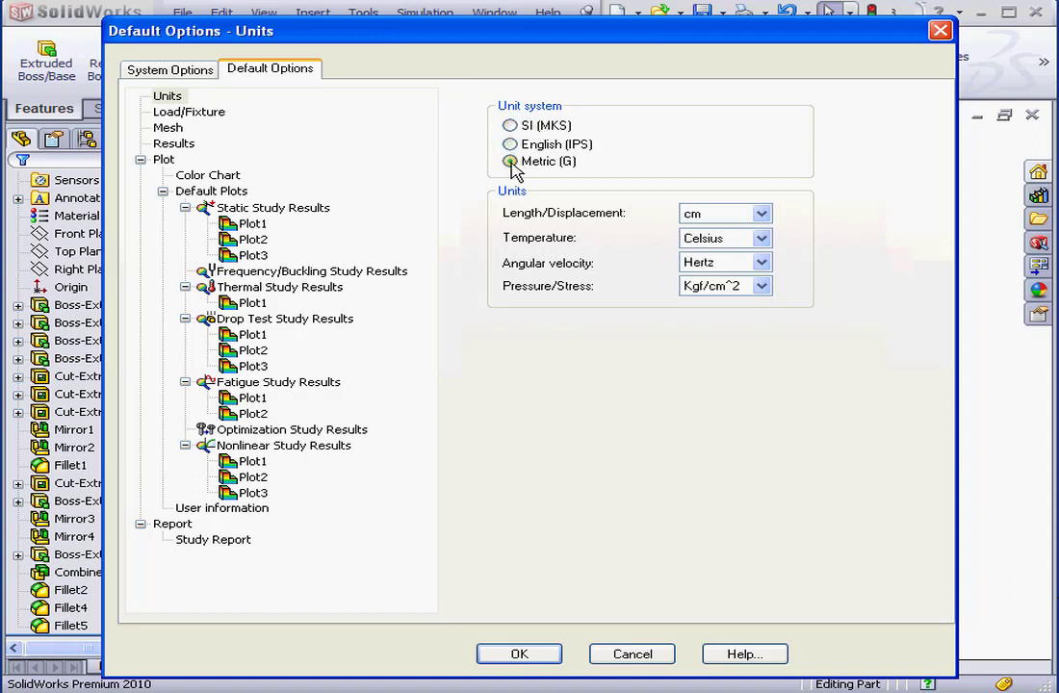
pyautogui.click(512, 144)
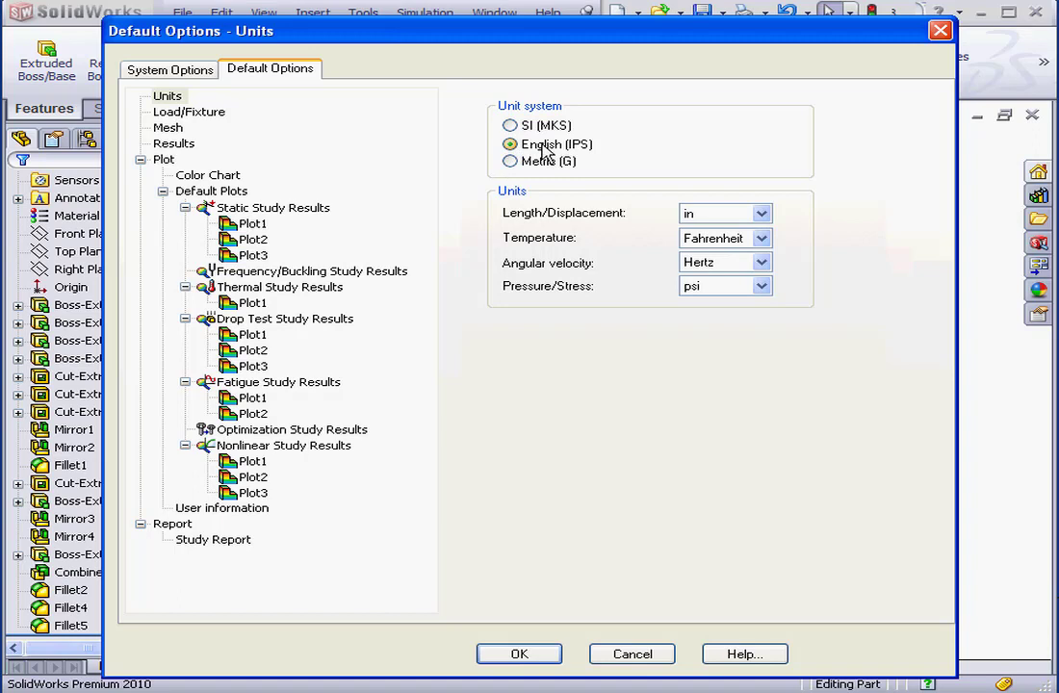
# Switch the default Length/Displacement unit to mm and set it back to in
pyautogui.click(761, 214)
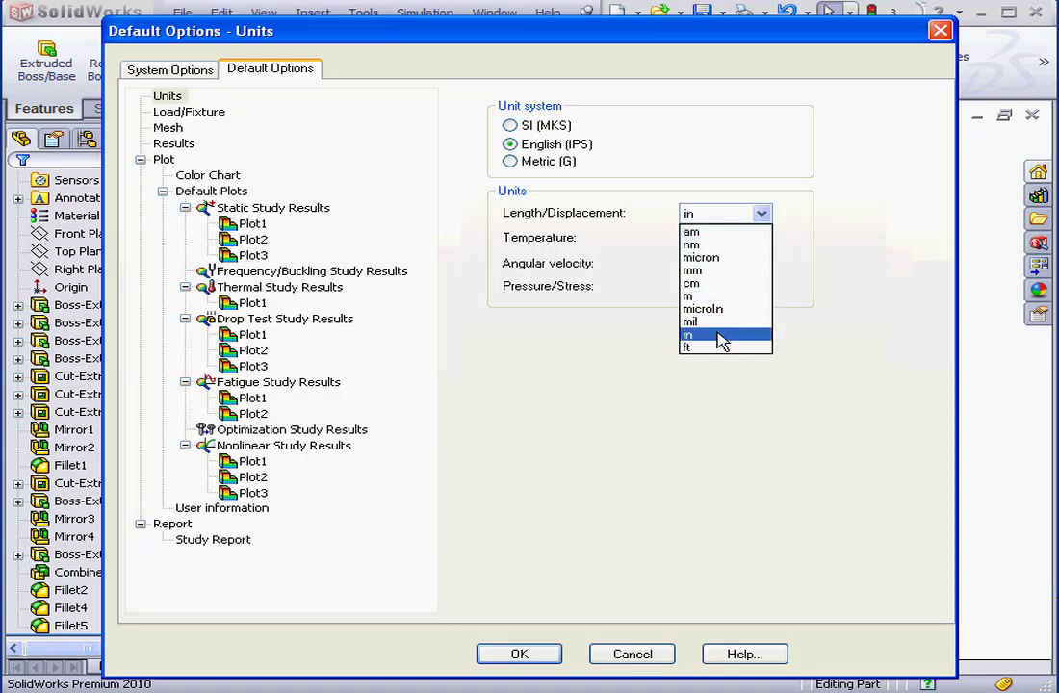
pyautogui.click(724, 270)
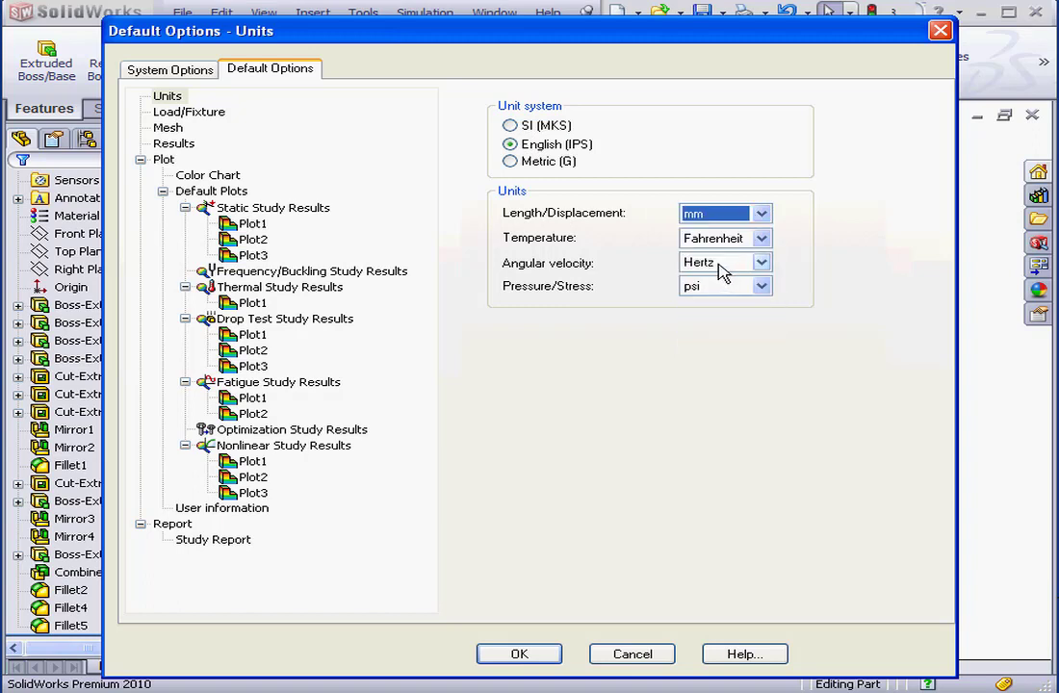
pyautogui.click(761, 212)
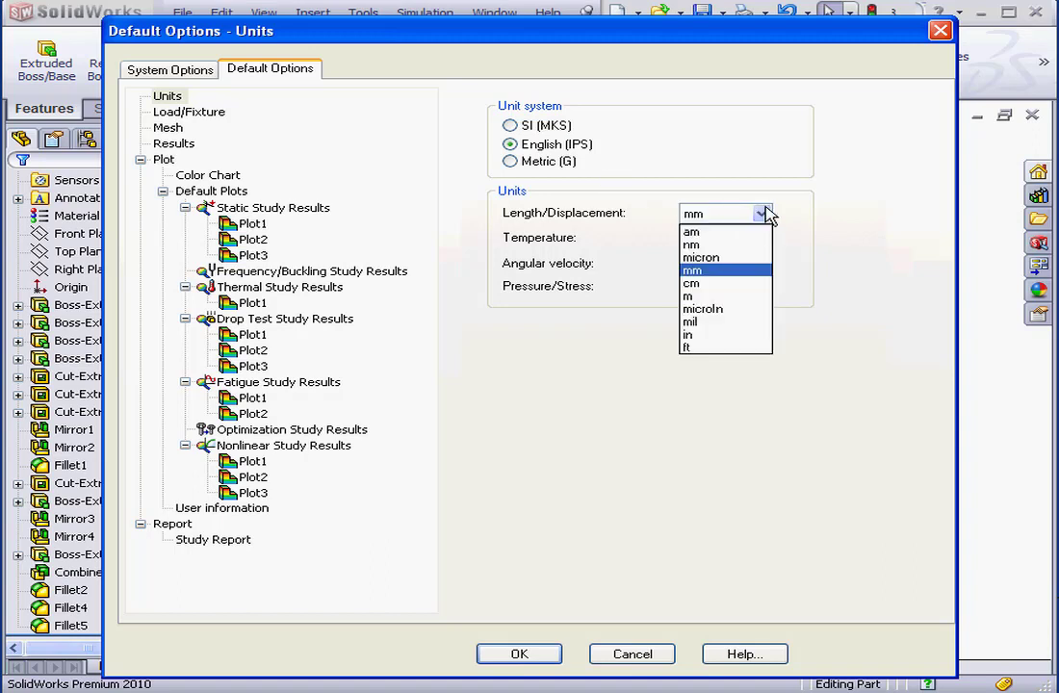
pyautogui.click(699, 334)
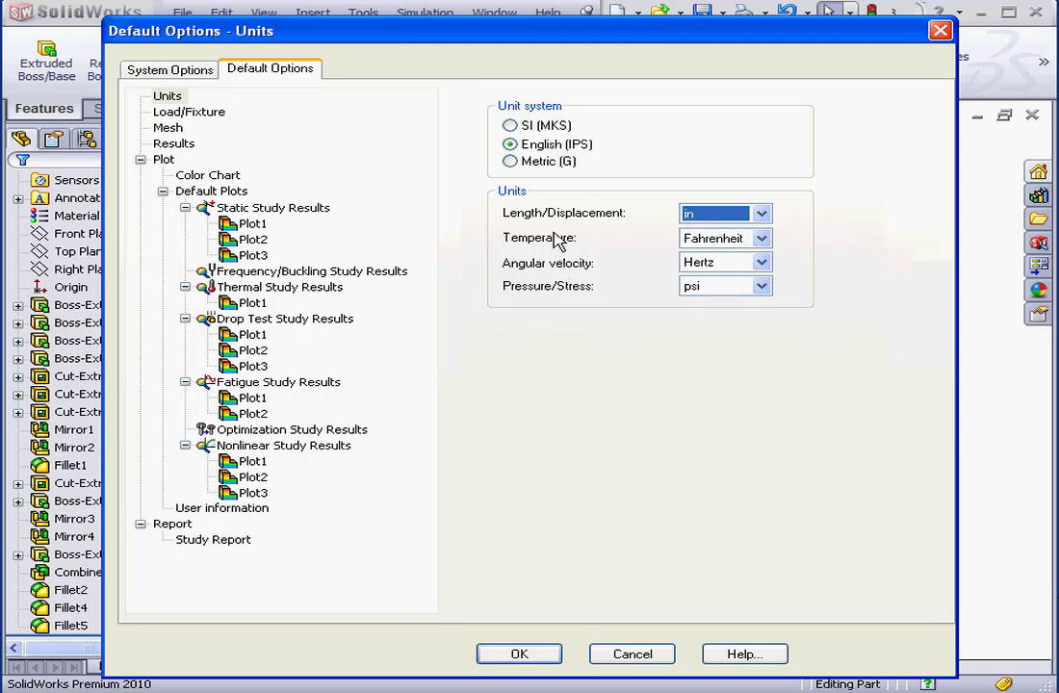
# Examine the default Load/Fixture symbol colors for Force, Pressure and Remote Loads/Mass
pyautogui.click(187, 112)
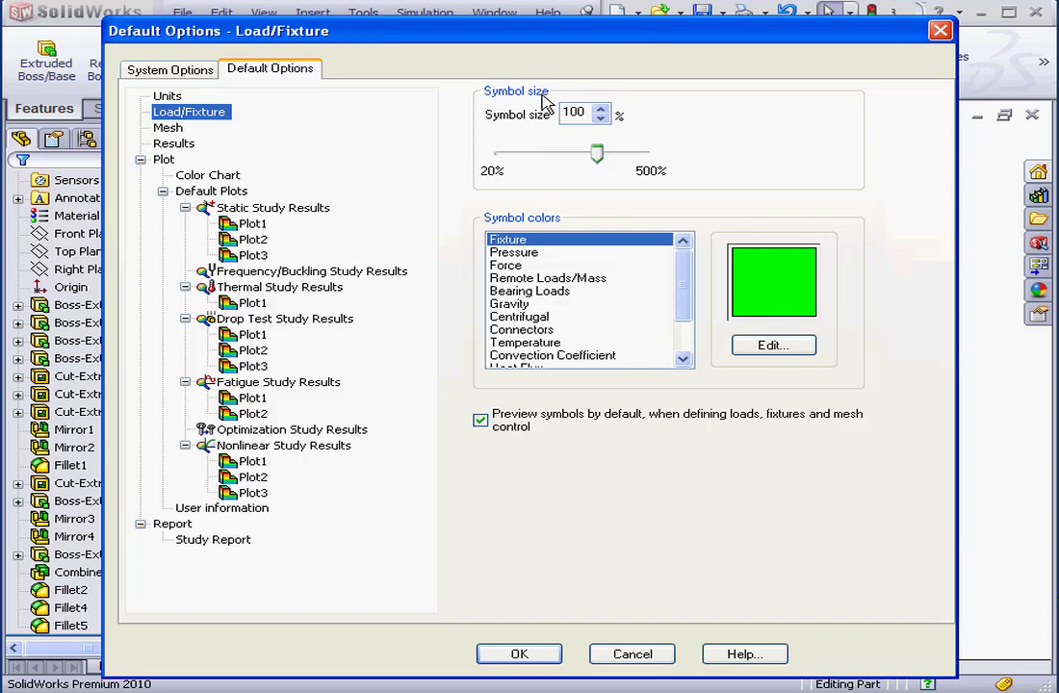
pyautogui.click(510, 266)
pyautogui.click(515, 252)
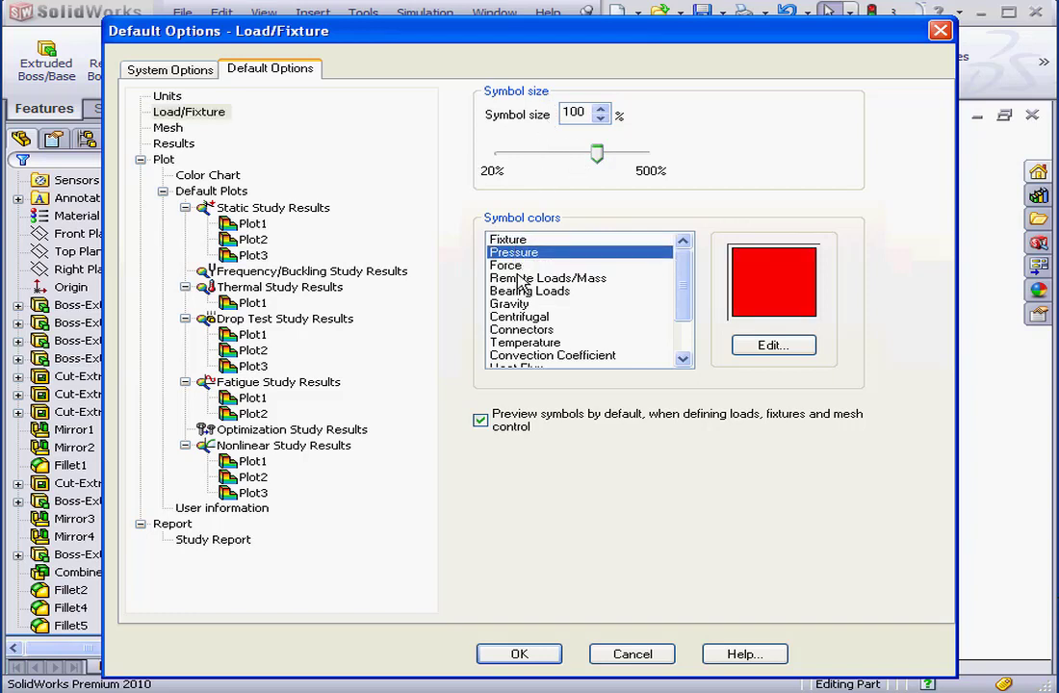
pyautogui.click(520, 279)
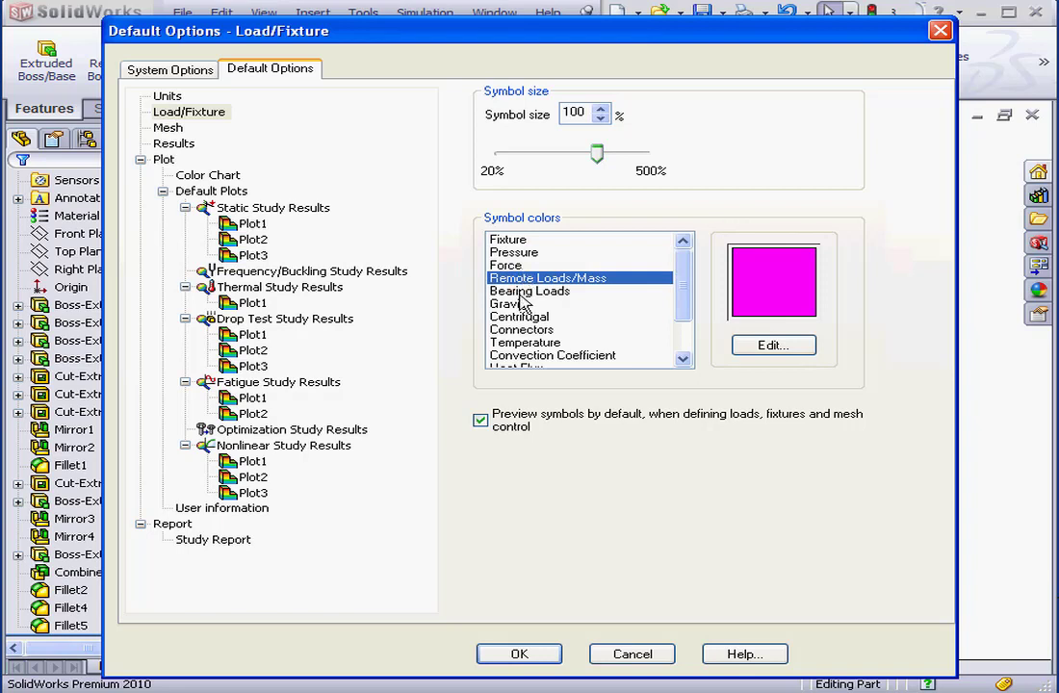
# Switch the default mesh quality to Draft and set it back to High
pyautogui.click(166, 126)
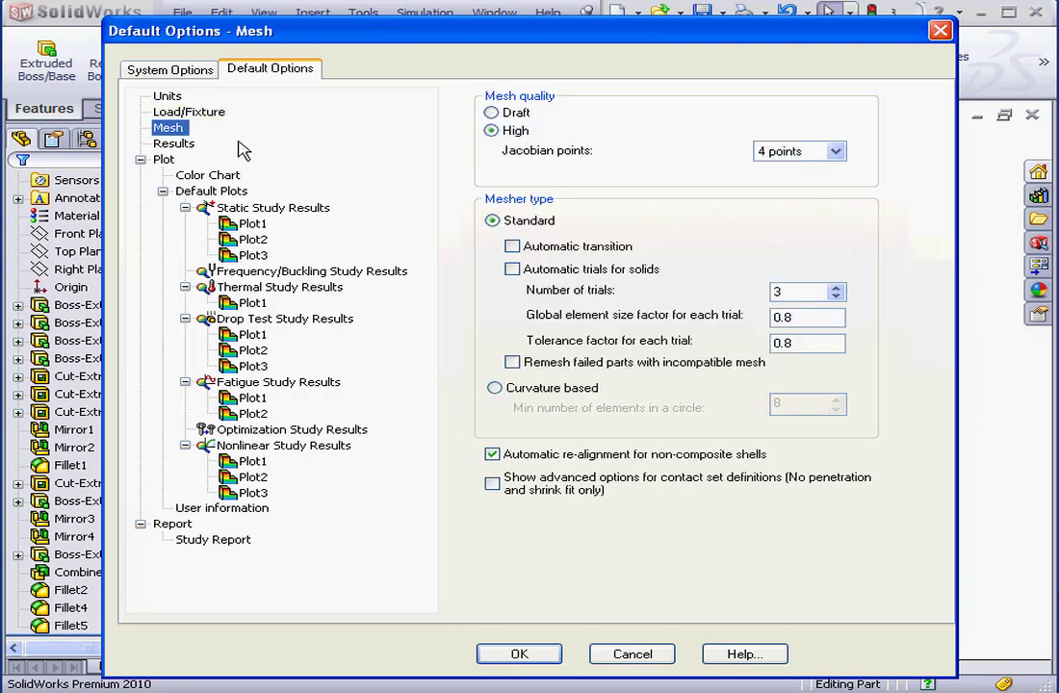
pyautogui.click(503, 113)
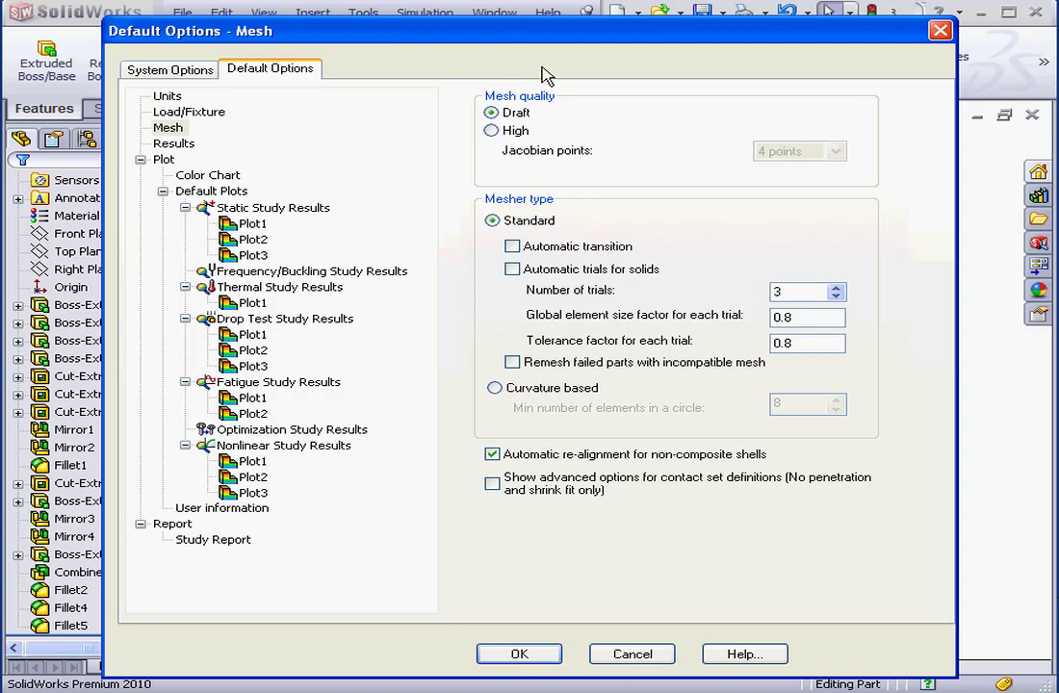
pyautogui.click(492, 131)
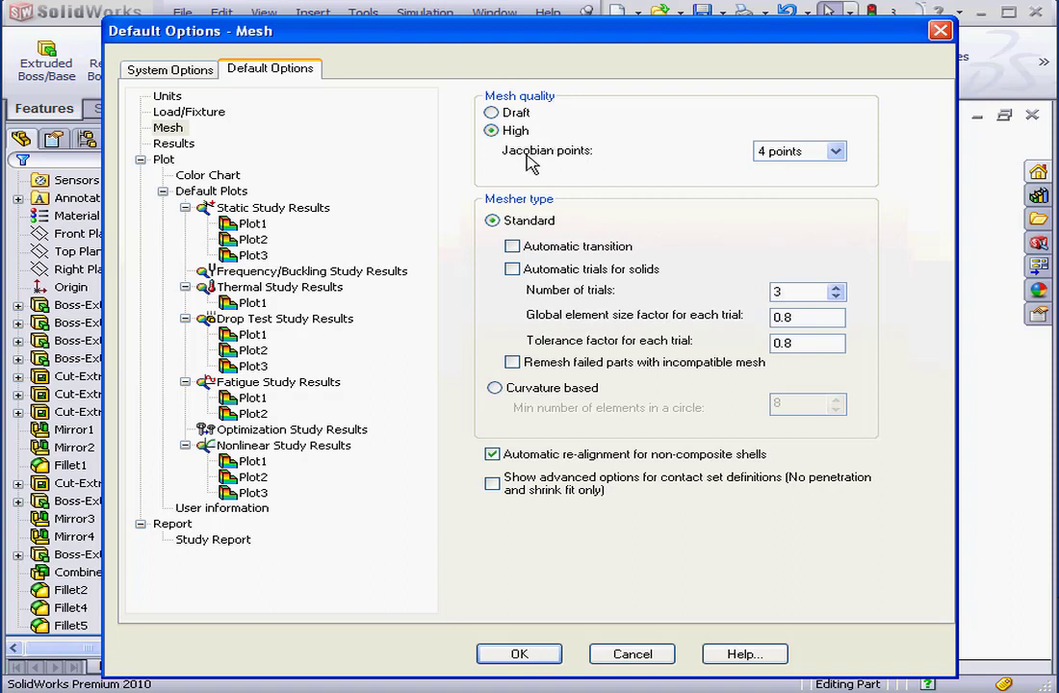
# Review the Jacobian points choices, keeping 4 points, and switch the mesher type to Curvature based and back to Standard
pyautogui.click(836, 152)
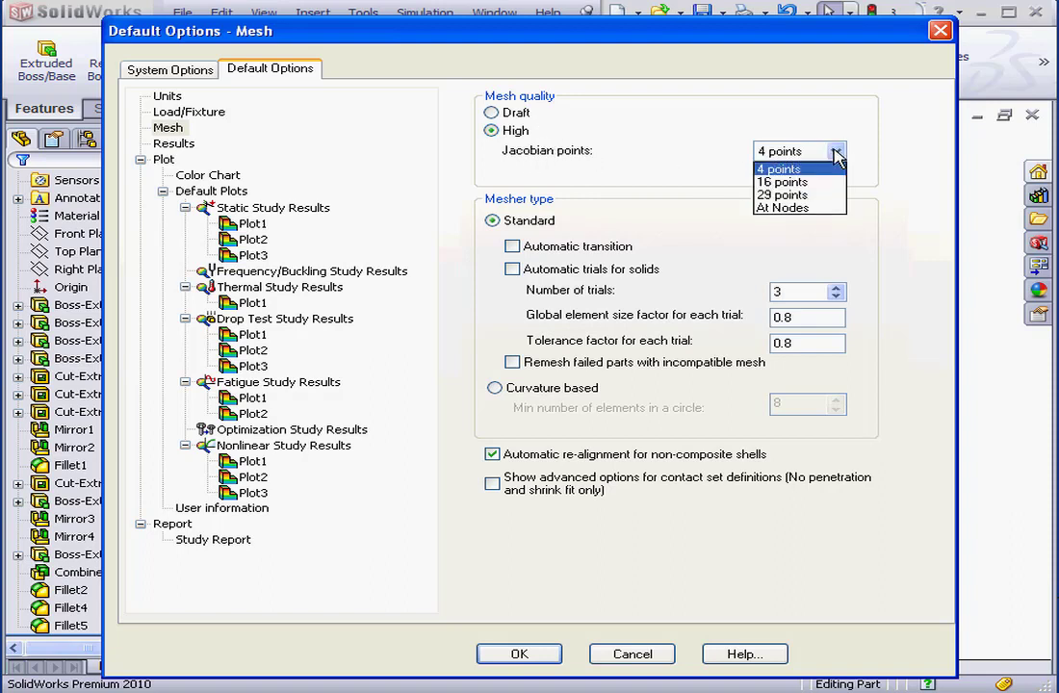
pyautogui.click(788, 170)
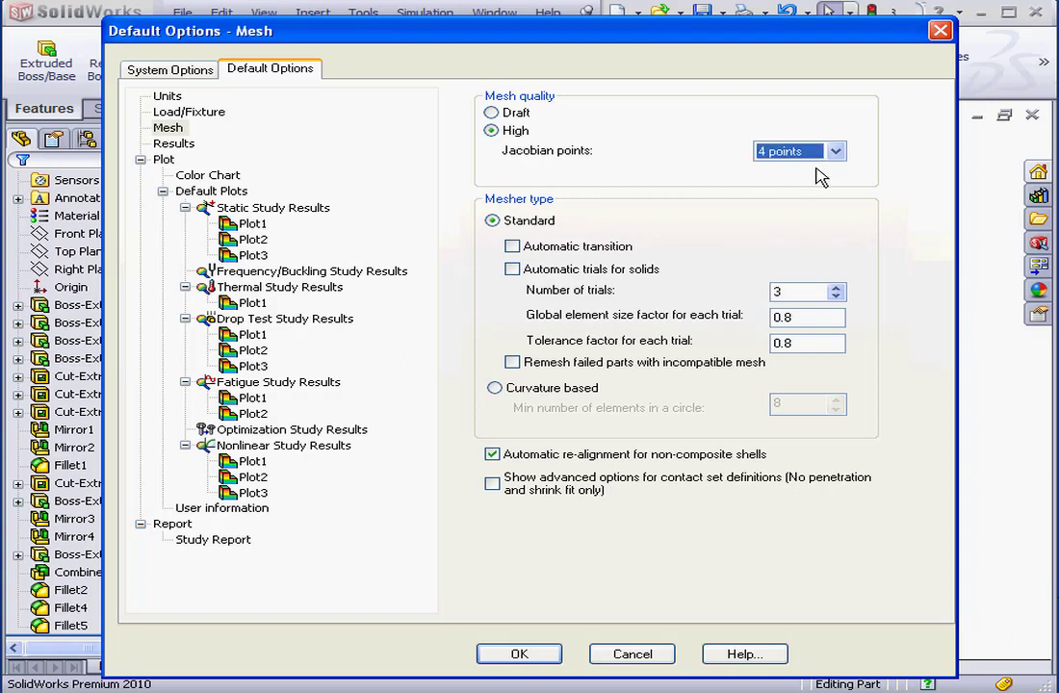
pyautogui.click(833, 151)
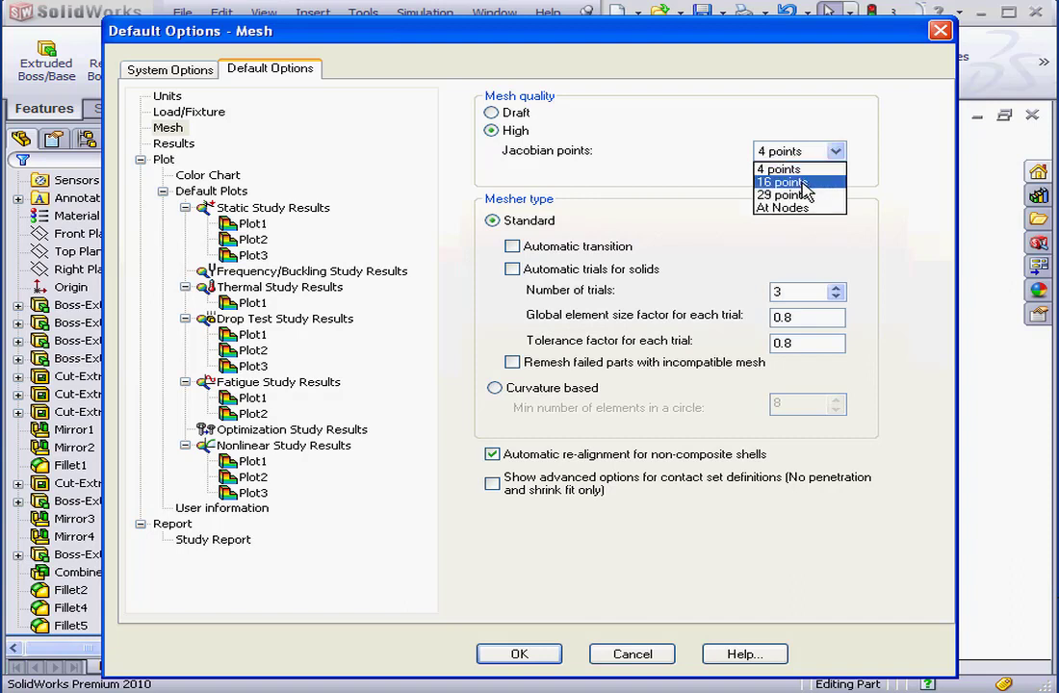
pyautogui.click(803, 171)
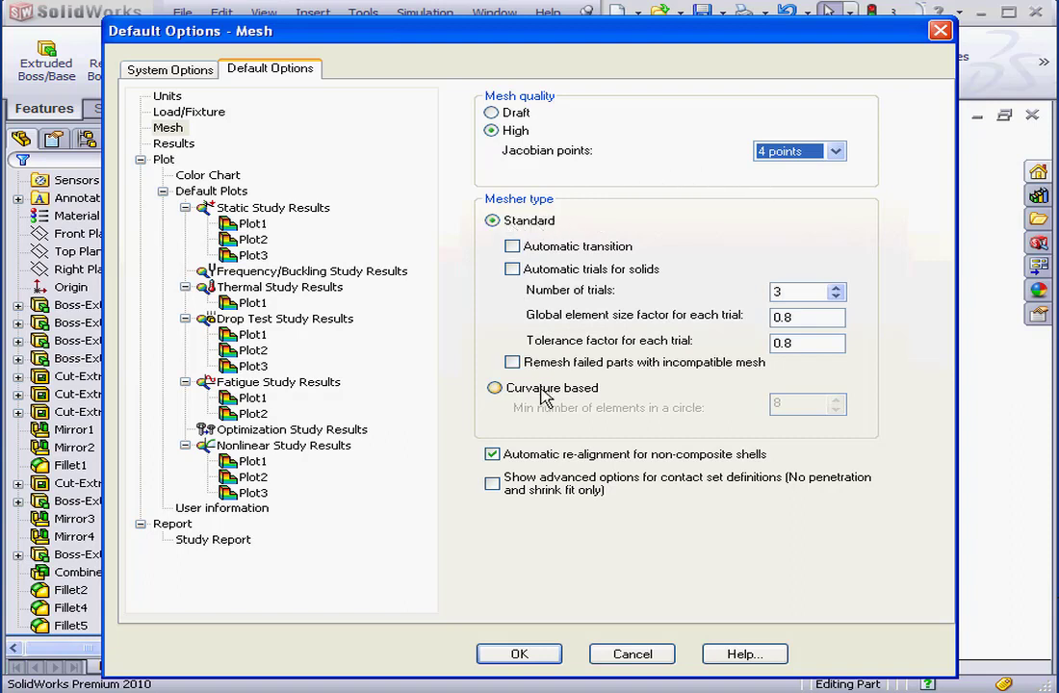
pyautogui.click(495, 391)
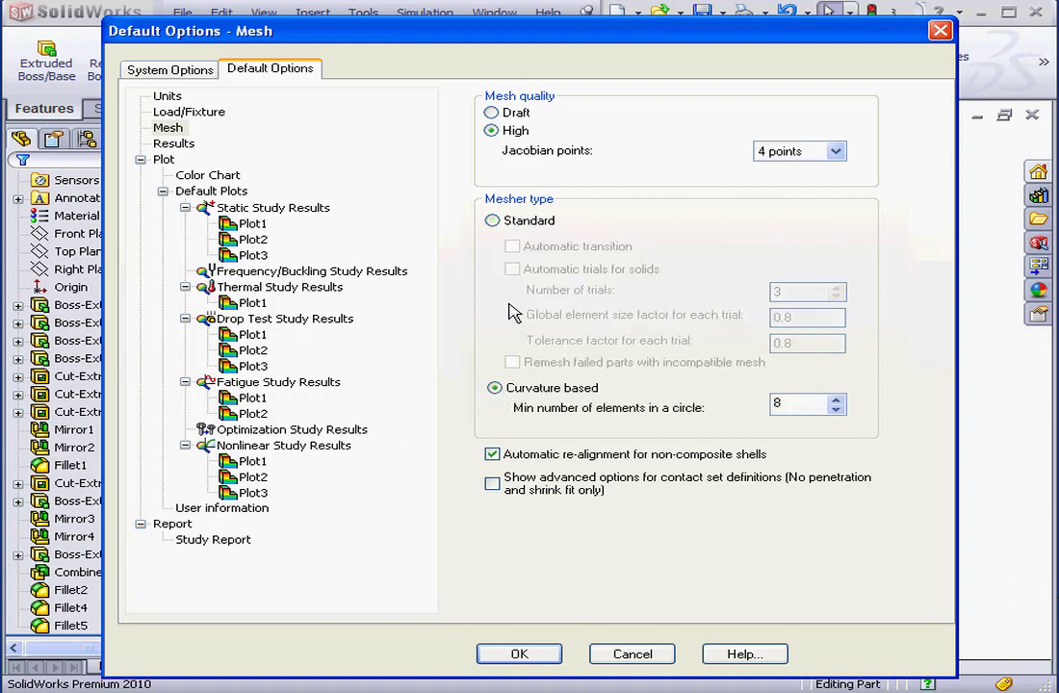
pyautogui.click(493, 222)
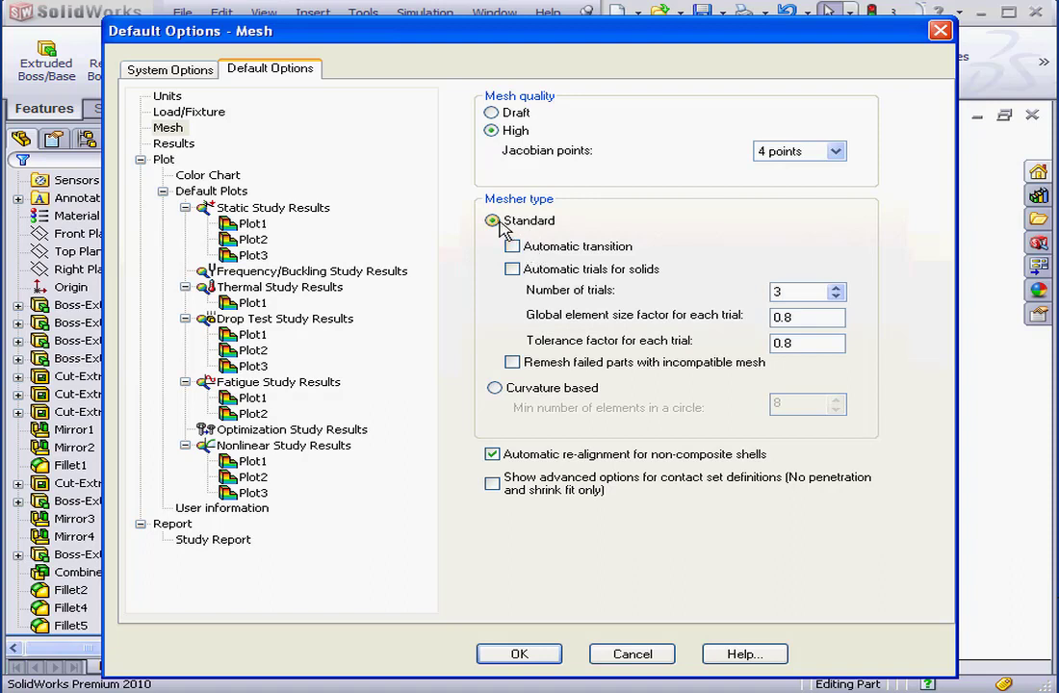
# In the default Results settings, switch the report folder to User defined and back to Results folder
pyautogui.click(183, 145)
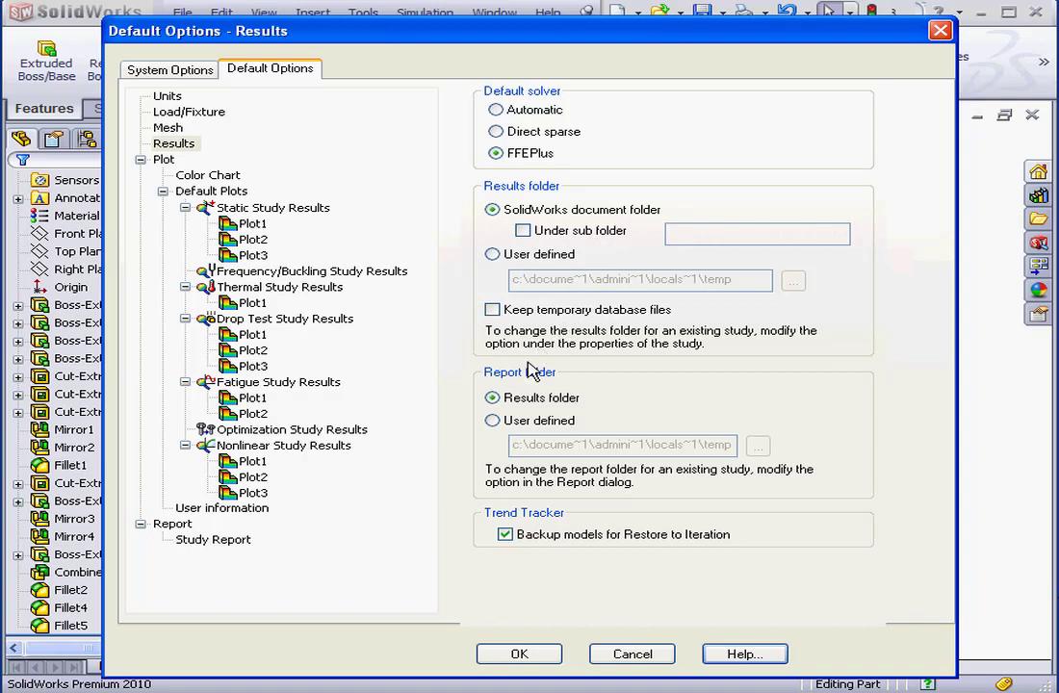
pyautogui.click(493, 421)
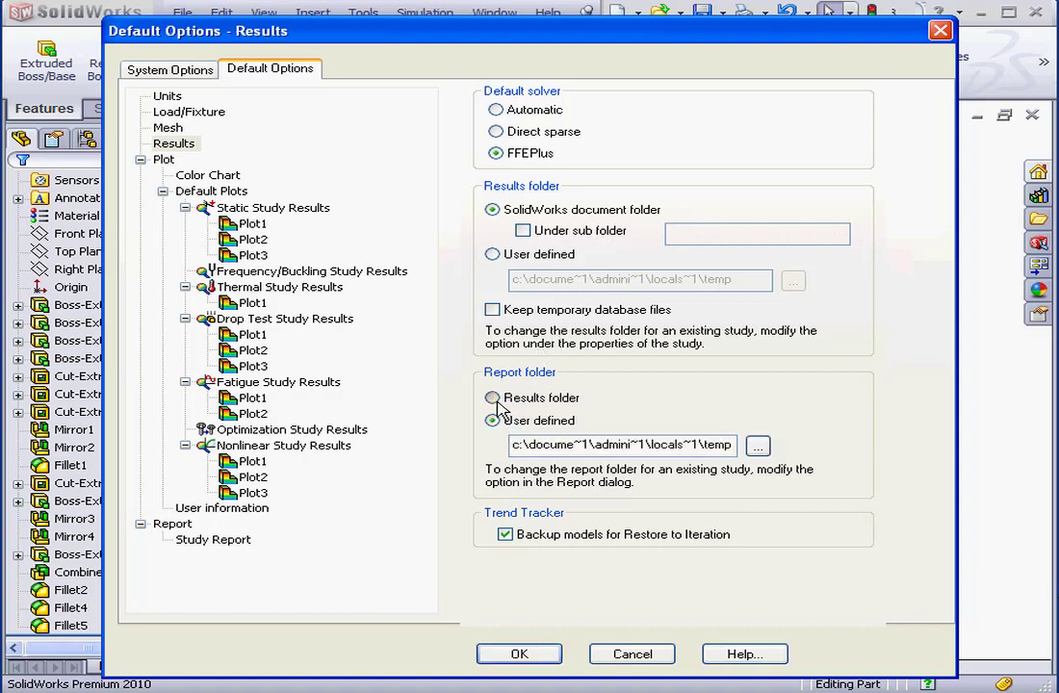
pyautogui.click(495, 399)
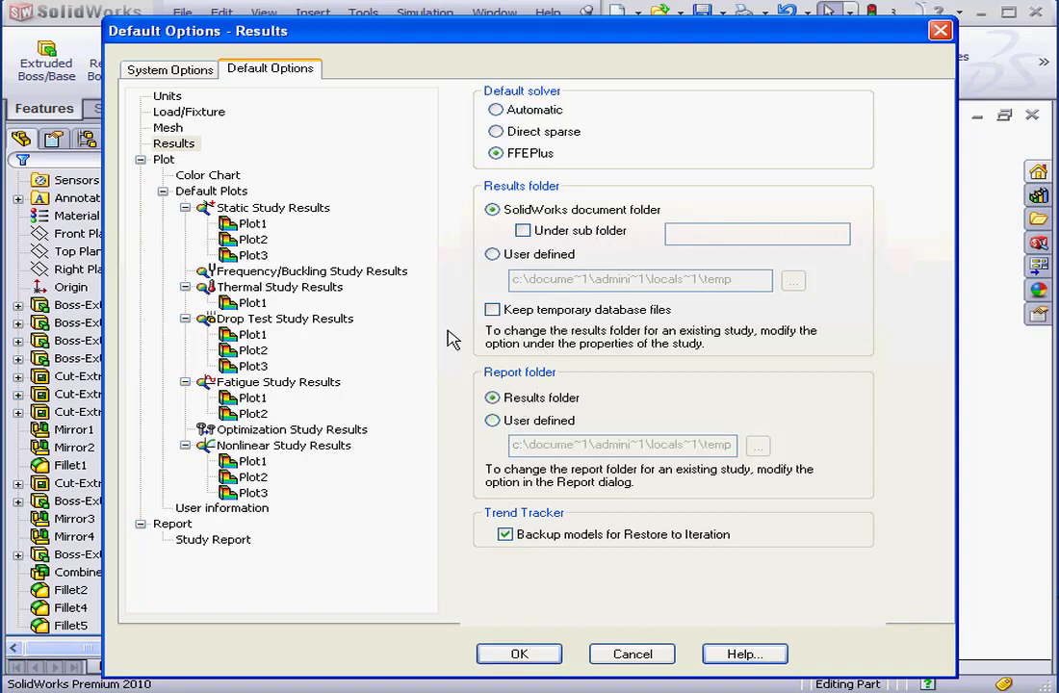
# In the default Plot settings, try the minimum and maximum value annotations and leave both switched off
pyautogui.click(157, 159)
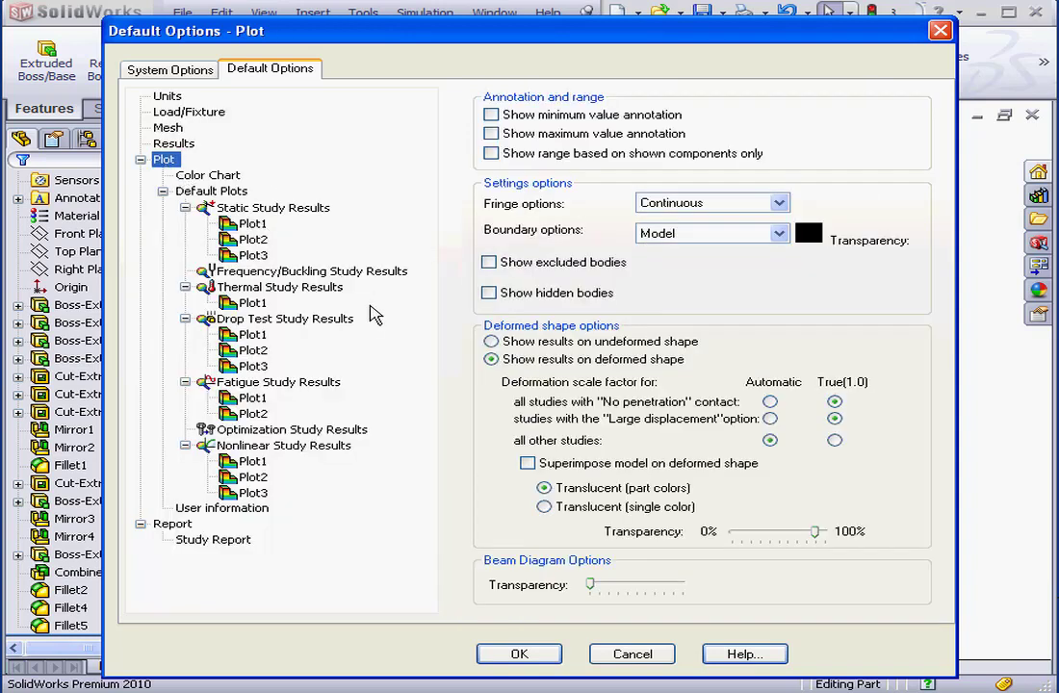
pyautogui.click(491, 134)
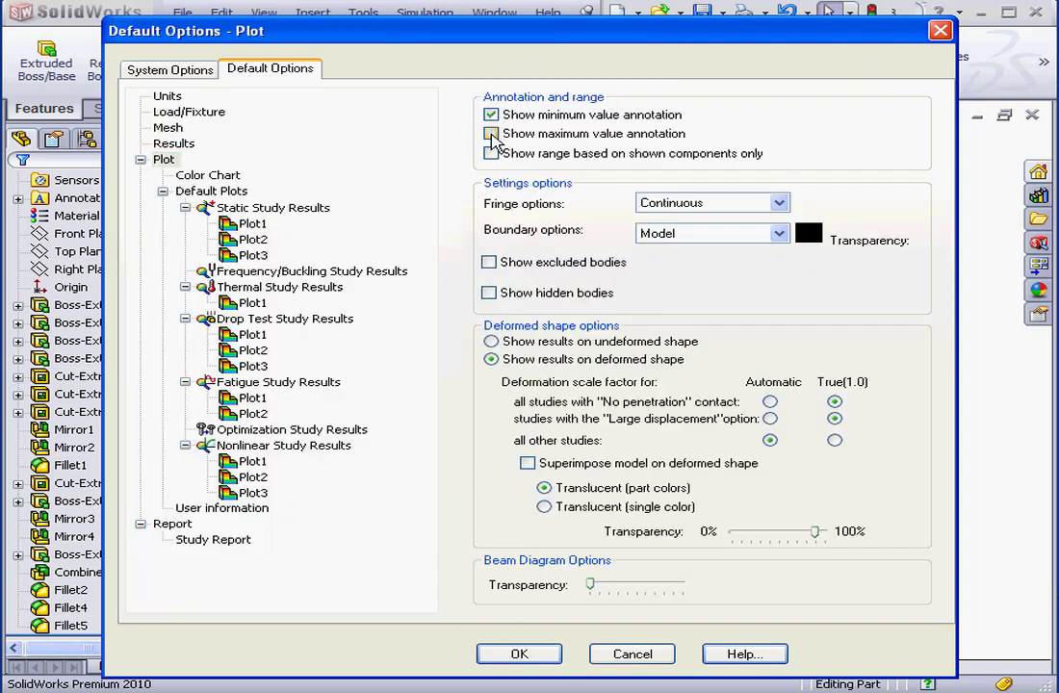
pyautogui.click(491, 133)
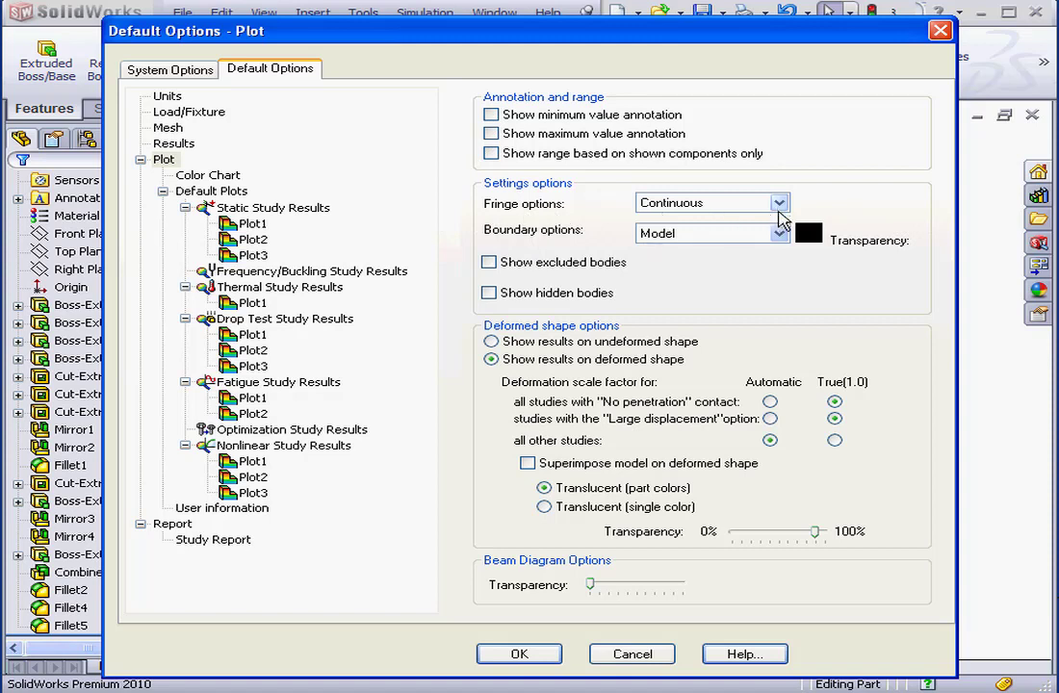
# Review the plot fringe and boundary choices, keeping Continuous and Model, and switch superimposing the model on the deformed shape on and off
pyautogui.click(778, 209)
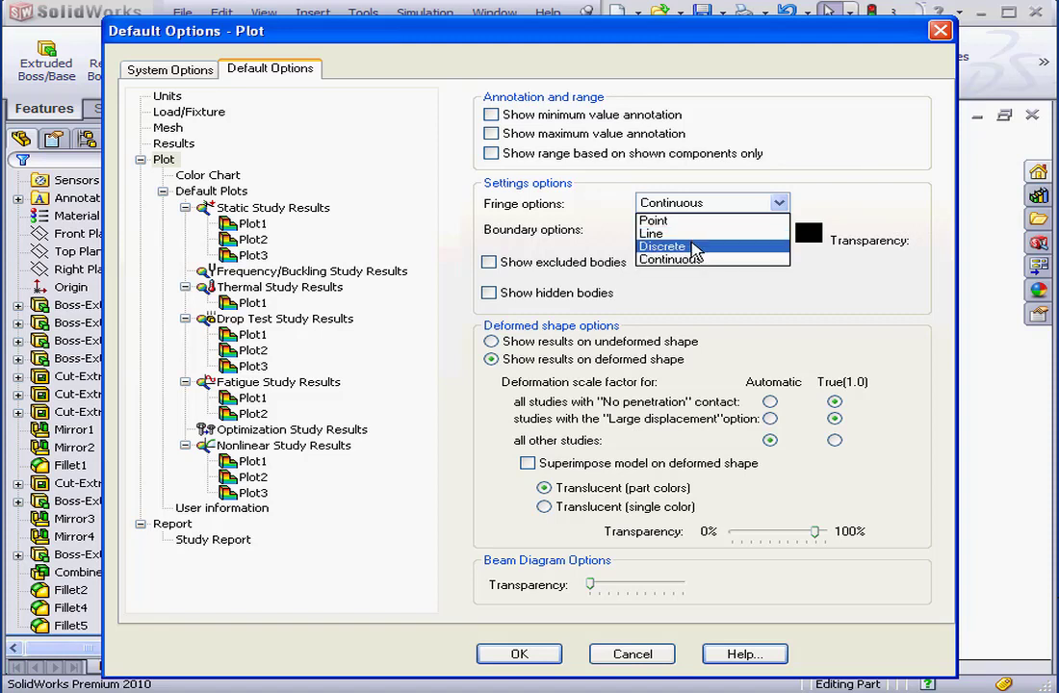
pyautogui.click(619, 240)
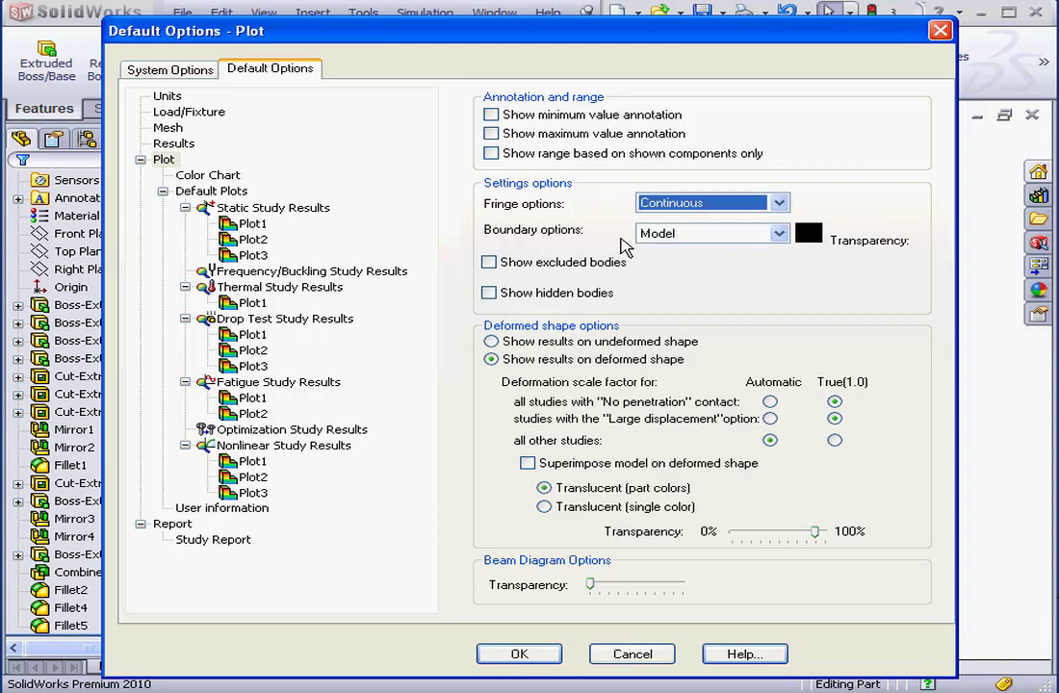
pyautogui.click(779, 233)
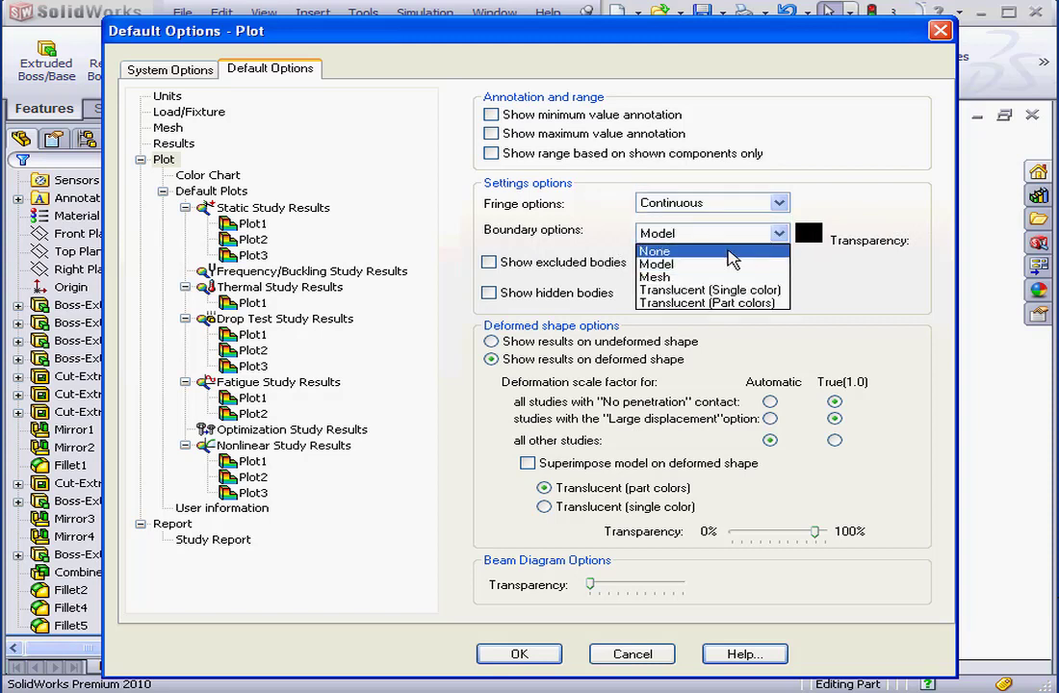
pyautogui.click(701, 264)
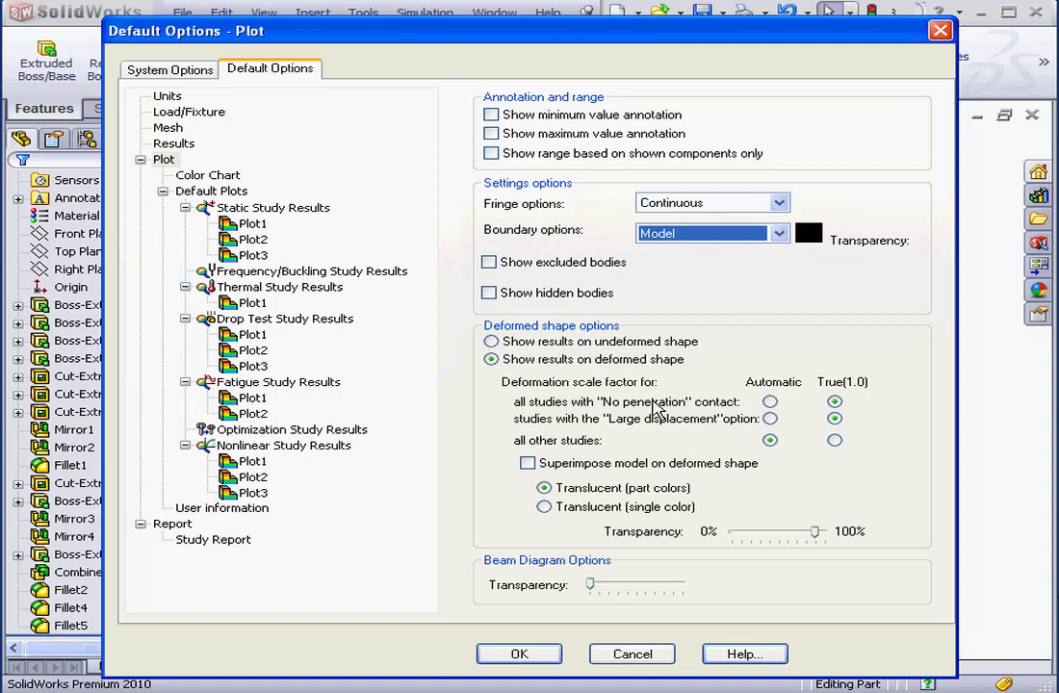
pyautogui.click(528, 464)
pyautogui.click(530, 465)
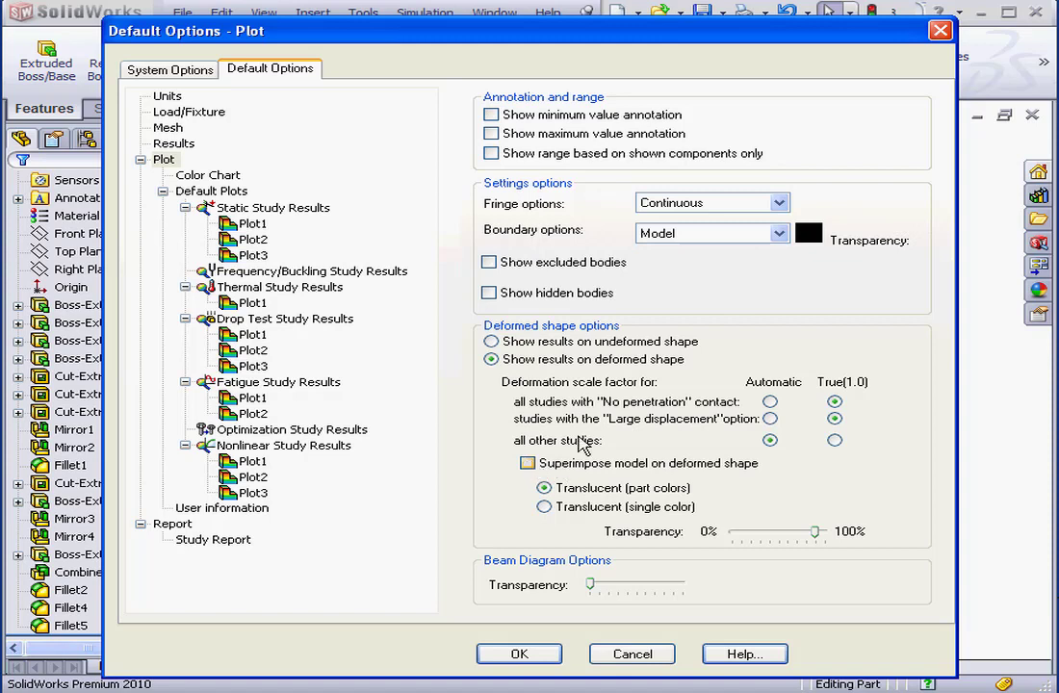
# In the Color Chart settings, switch the position to User defined and back to Predefined positions, and review the color options, keeping Default
pyautogui.click(230, 176)
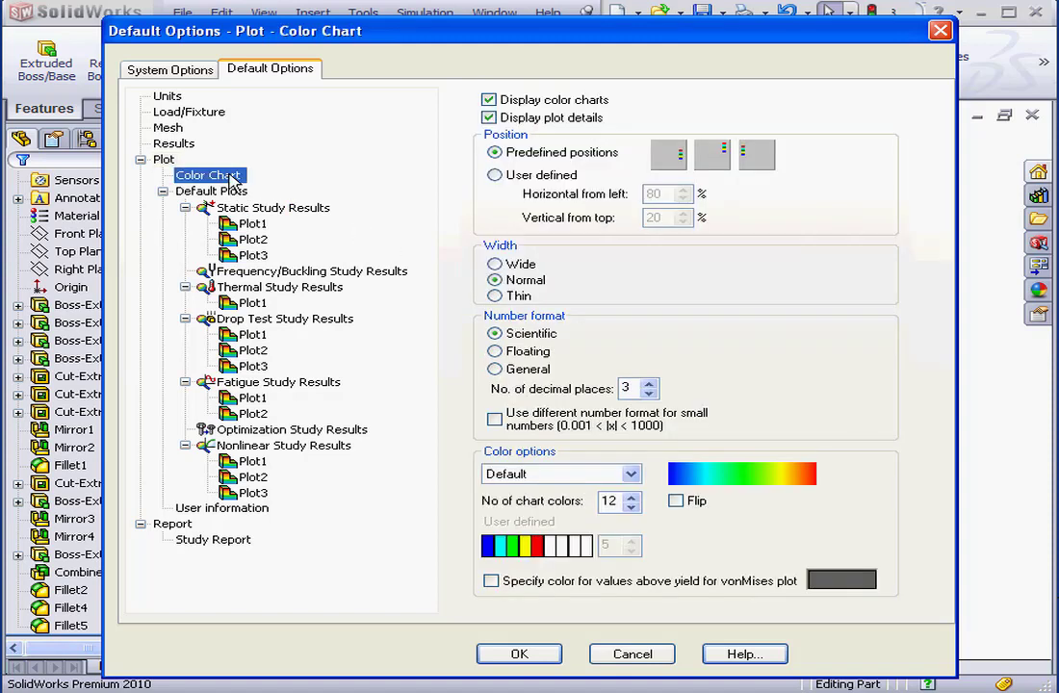
pyautogui.click(610, 114)
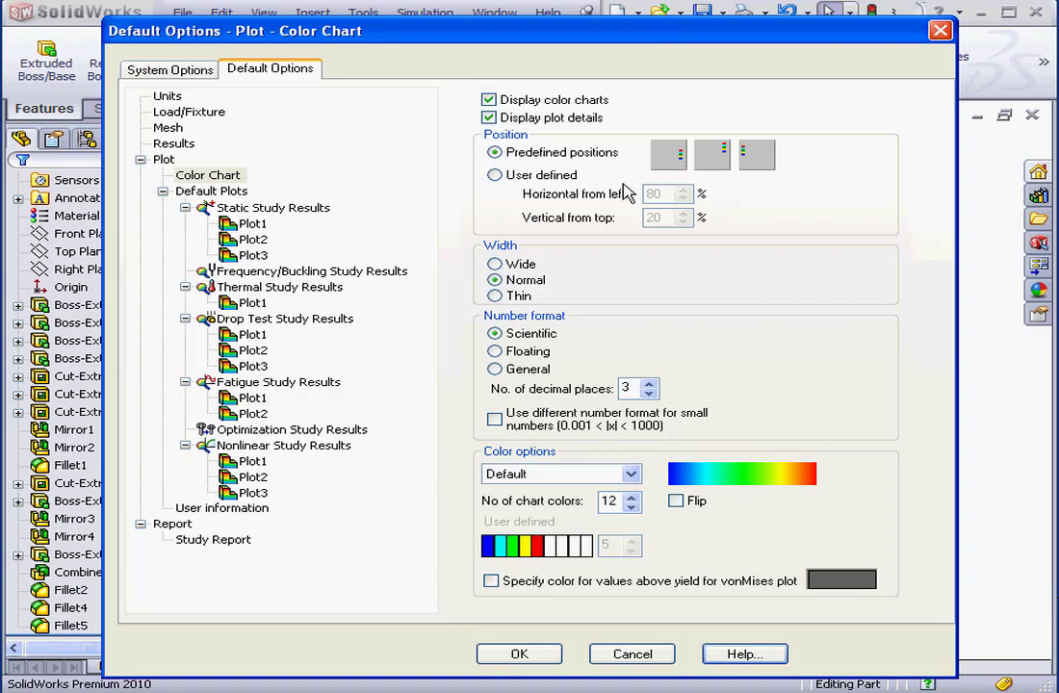
pyautogui.click(495, 176)
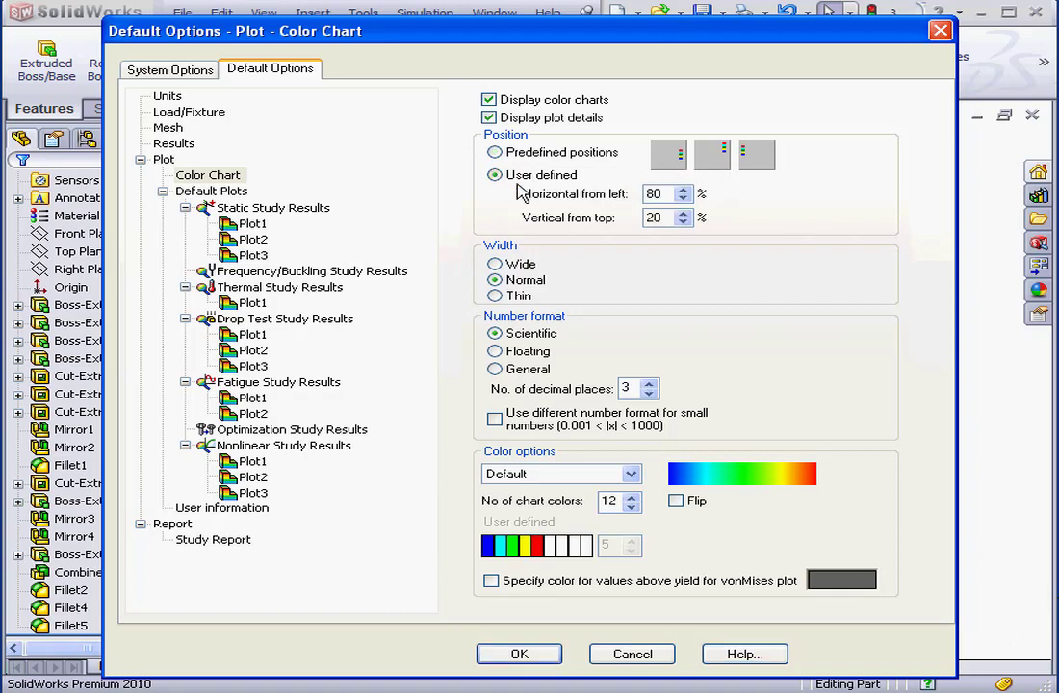
pyautogui.click(496, 153)
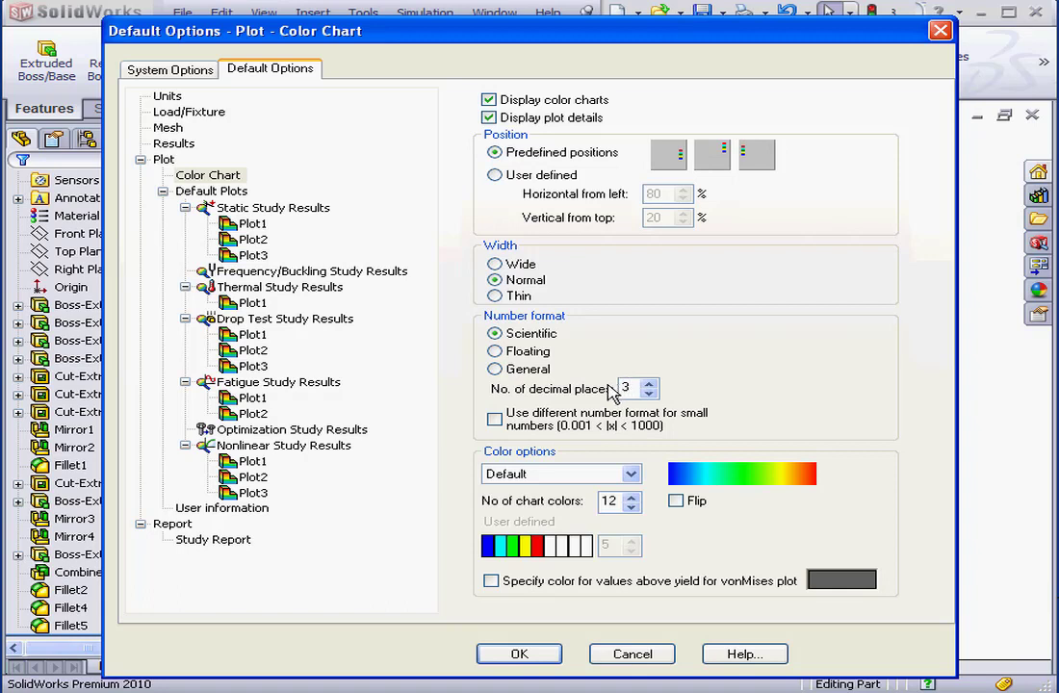
pyautogui.click(631, 473)
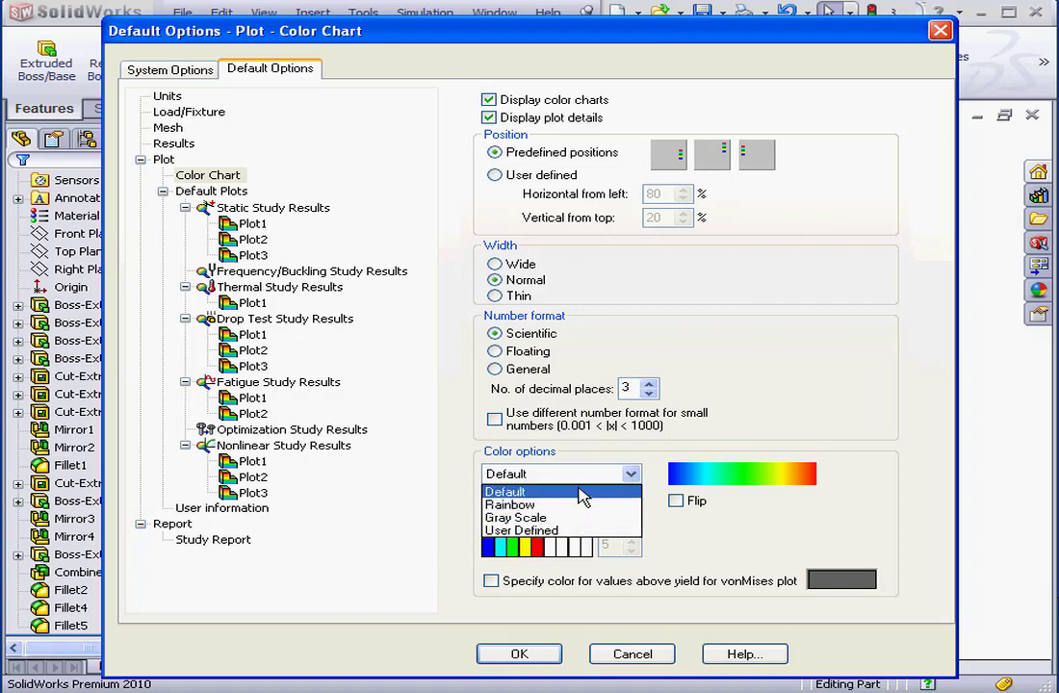
pyautogui.click(630, 473)
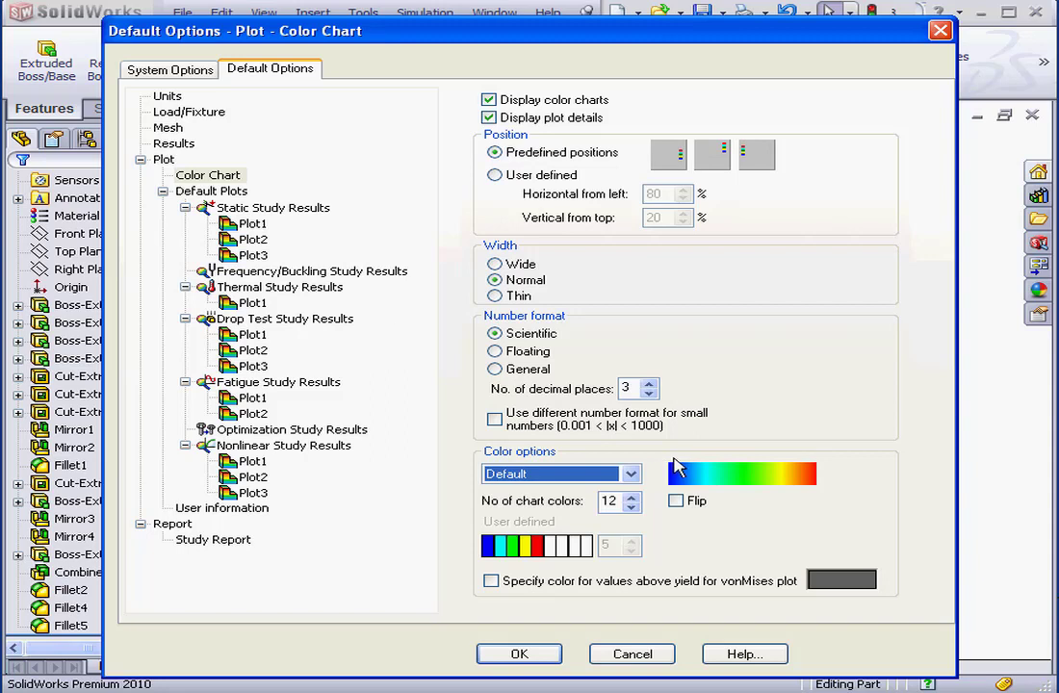
# Under Default Plots, examine the static study's Plot1 result settings and the available commands for deleting and adding plots
pyautogui.click(164, 192)
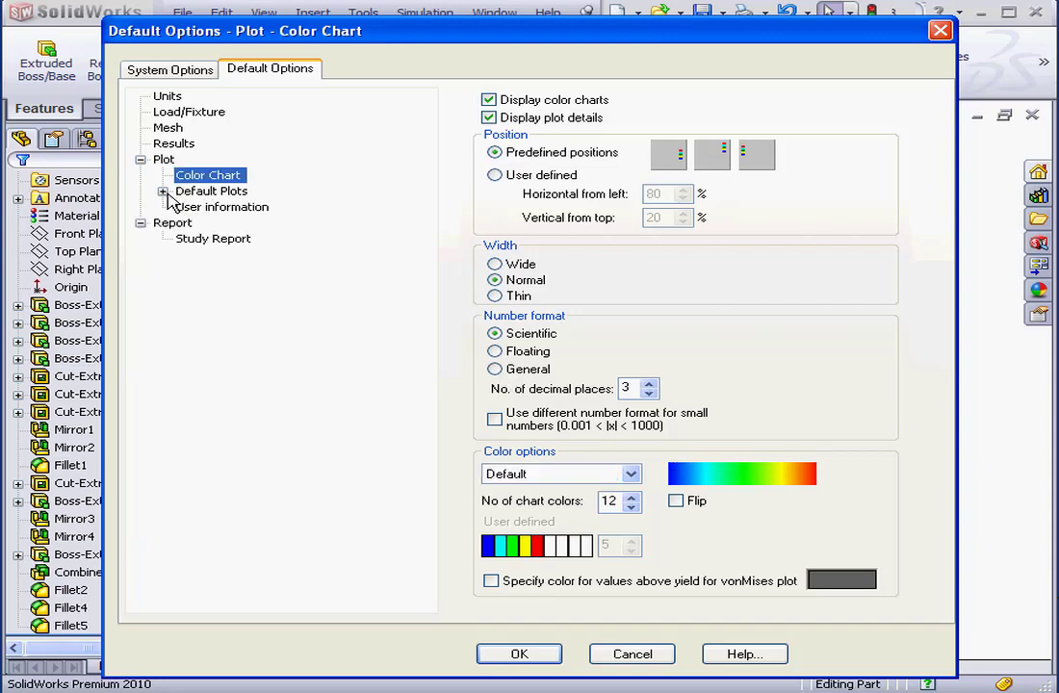
pyautogui.click(164, 191)
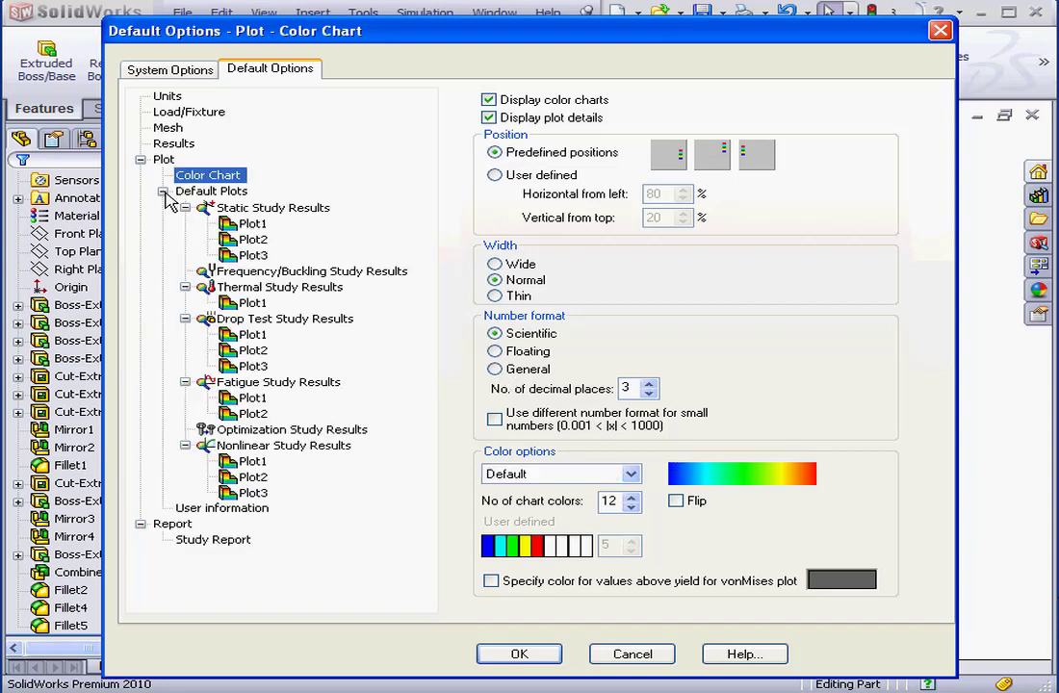
pyautogui.click(262, 209)
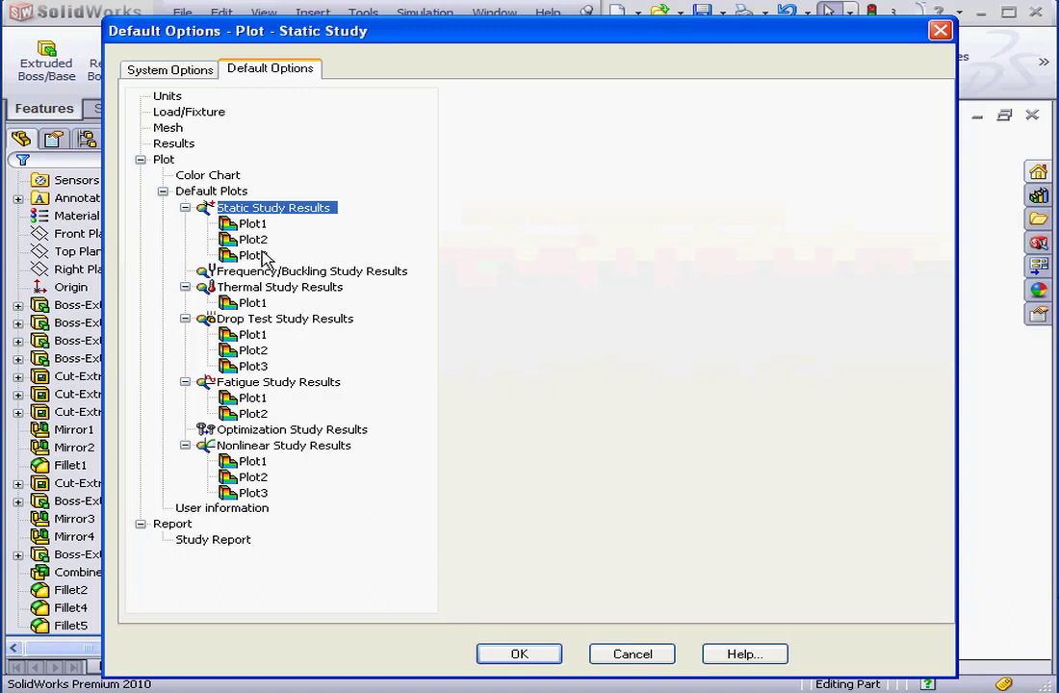
pyautogui.click(253, 225)
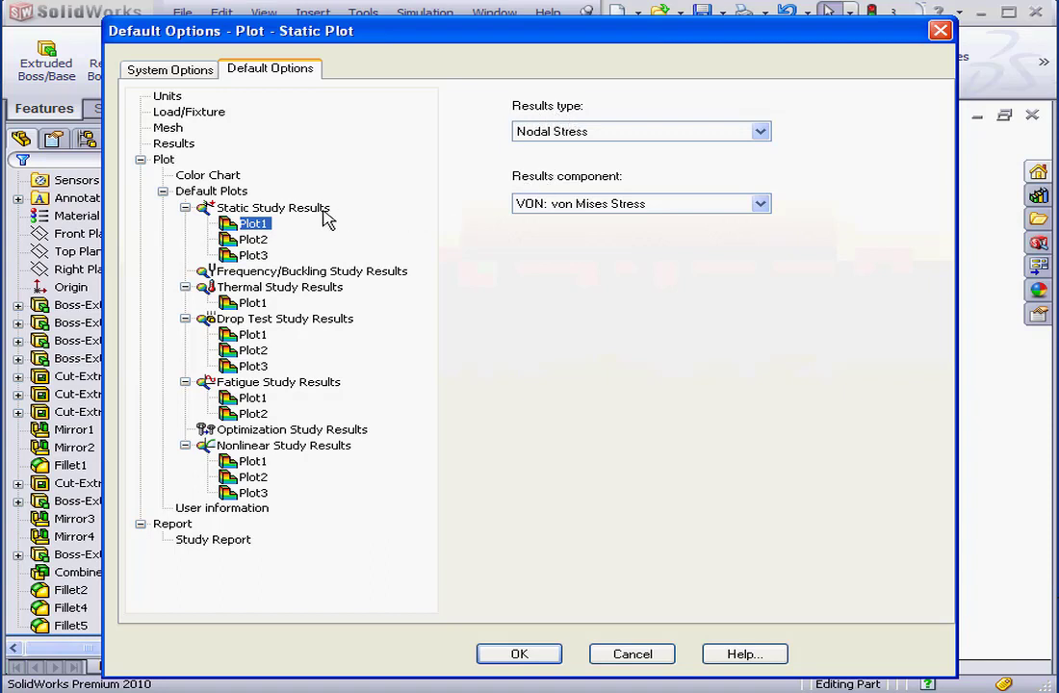
pyautogui.rightClick(256, 223)
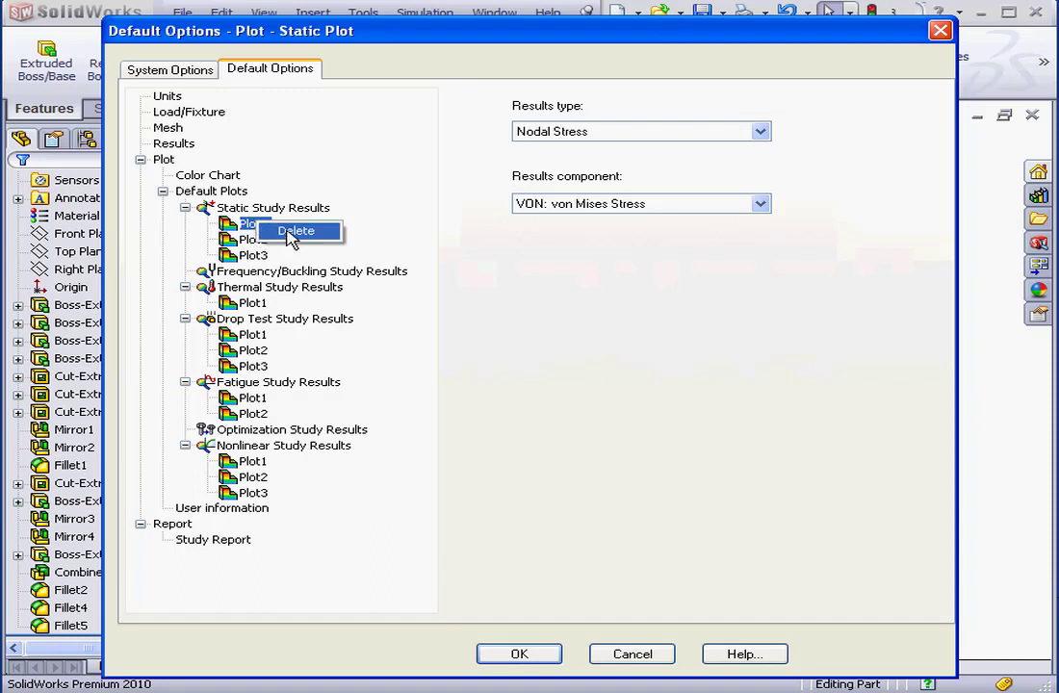
pyautogui.rightClick(258, 209)
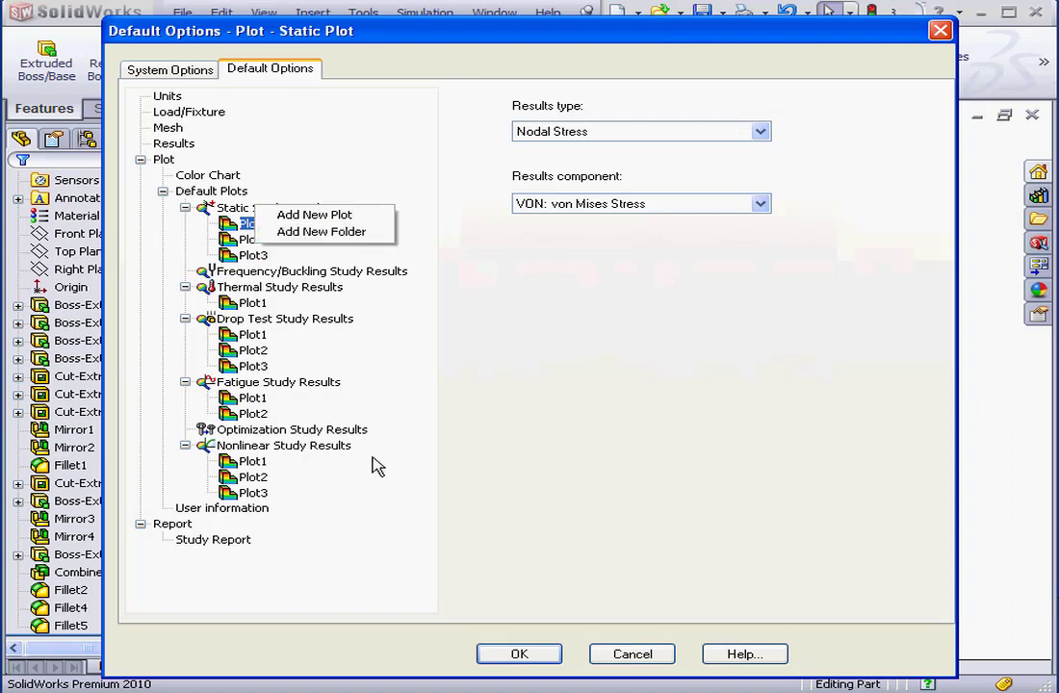
# Review the user information and the Study Report's Description, Assumptions and Study Properties sections, and close the options without saving
pyautogui.click(258, 510)
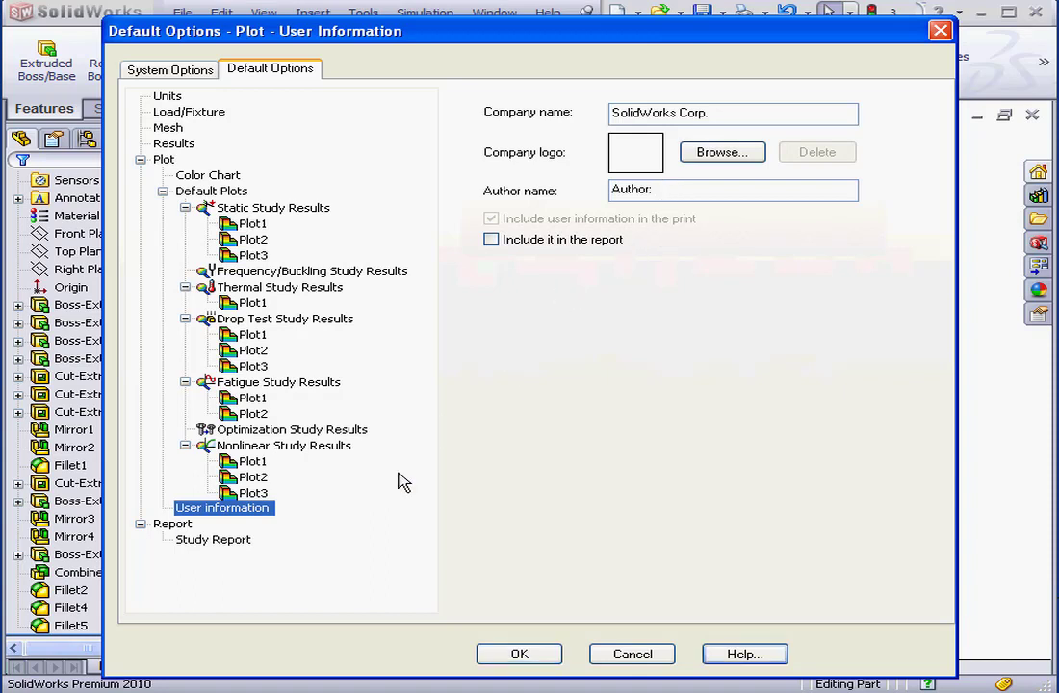
pyautogui.click(222, 540)
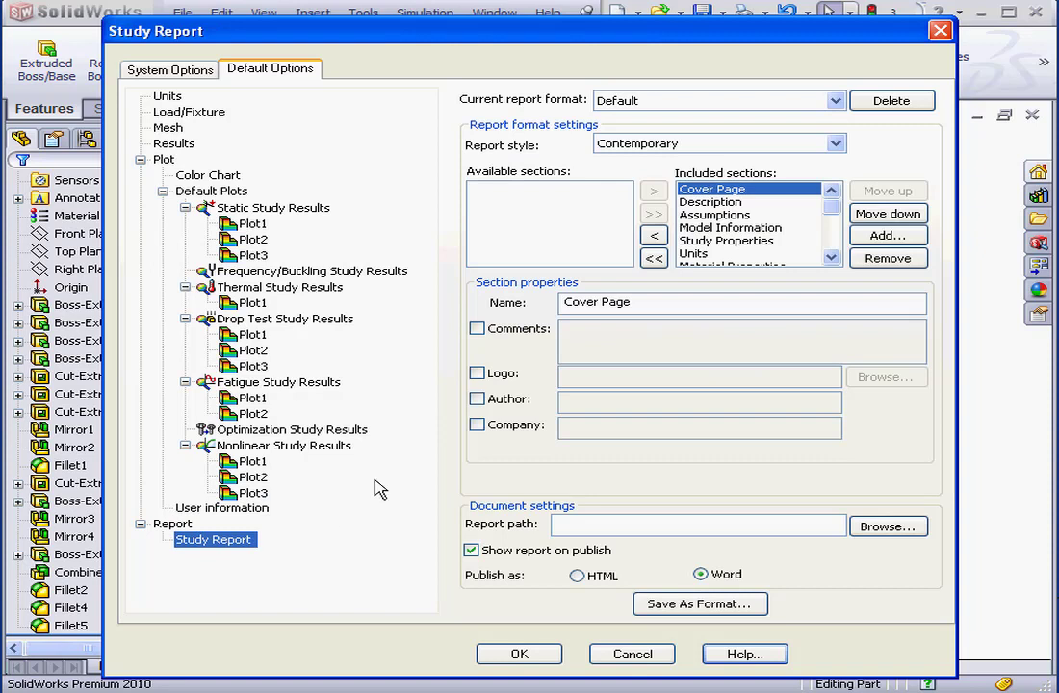
pyautogui.click(713, 202)
pyautogui.click(720, 215)
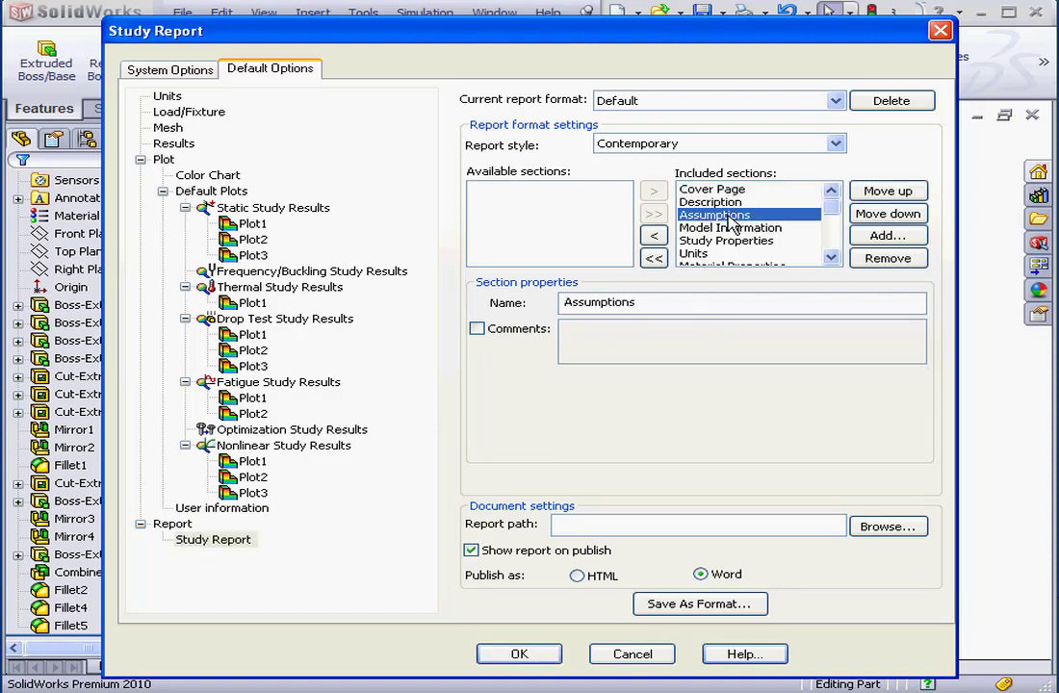
pyautogui.click(729, 240)
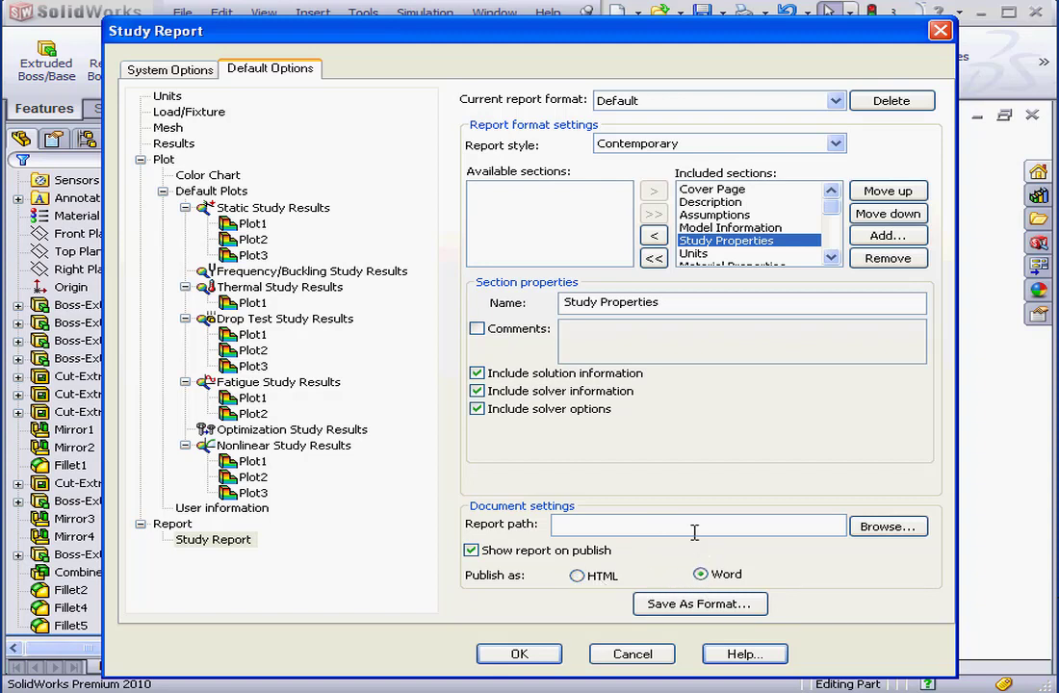
pyautogui.click(651, 655)
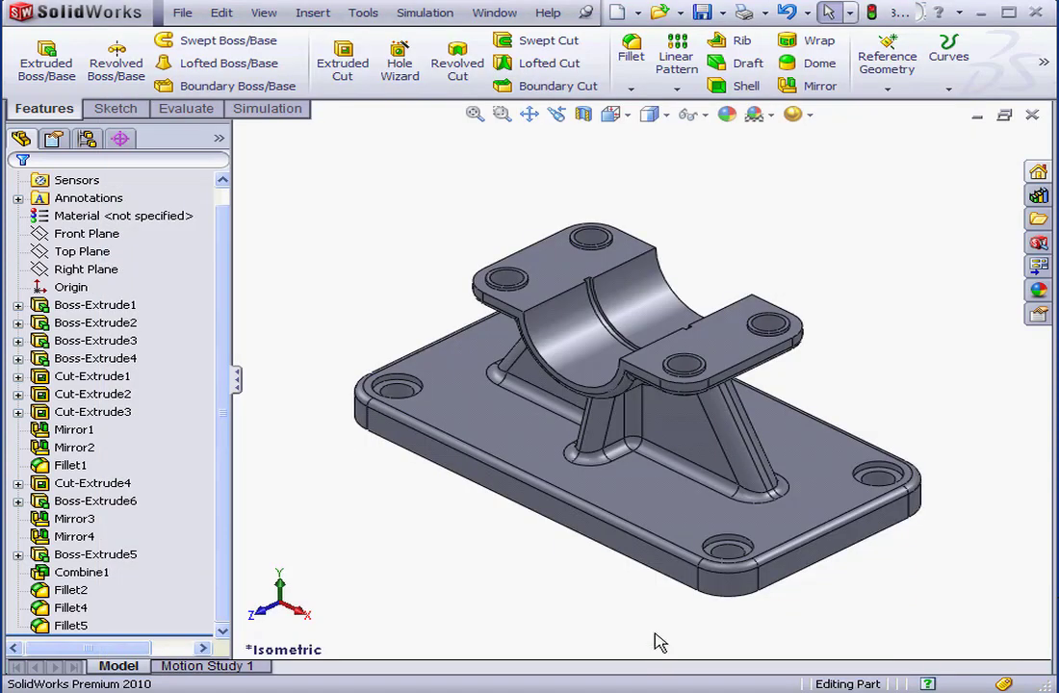